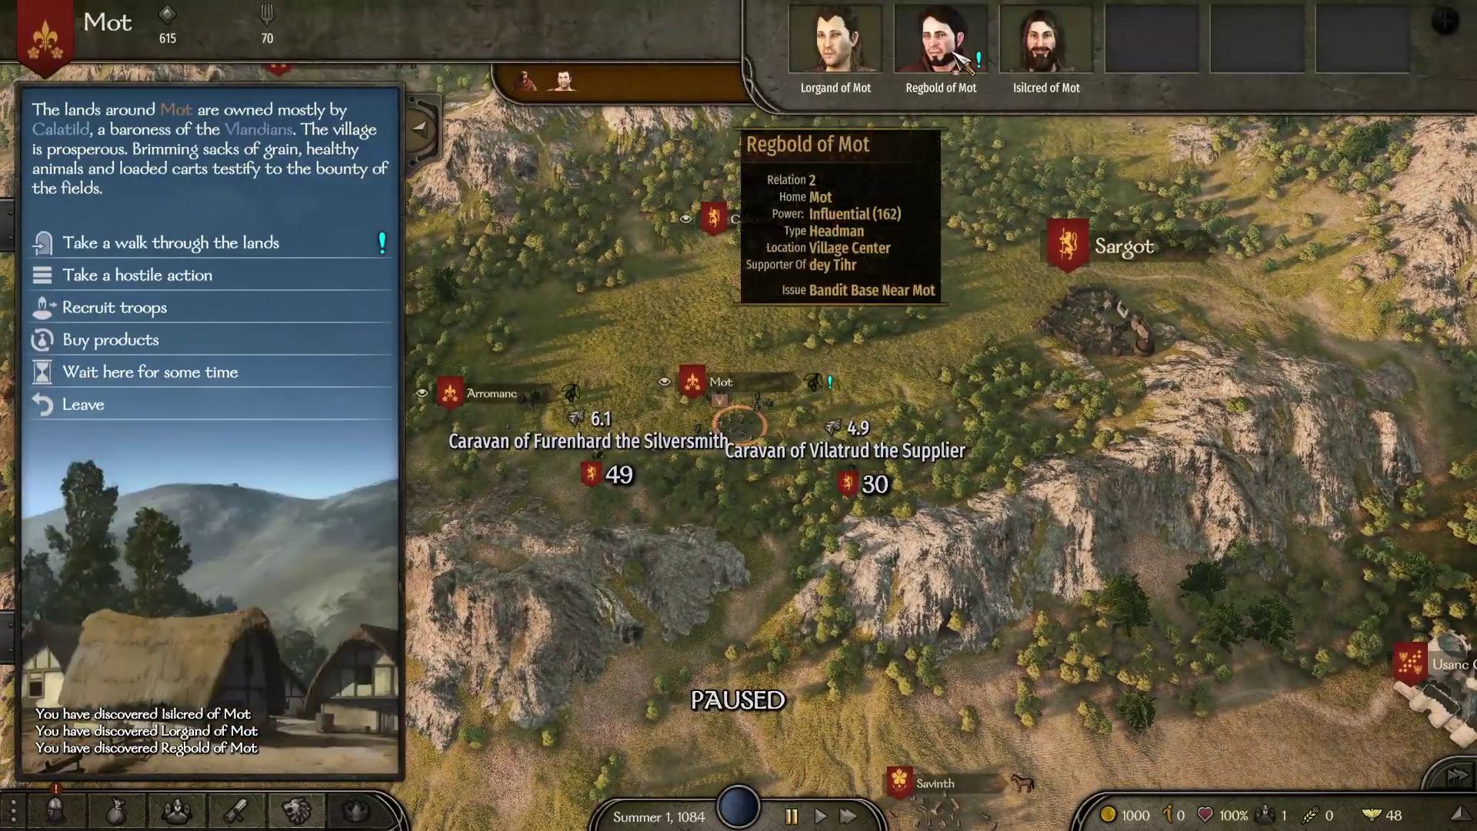
# Start talking with Regbold of Mot, answer his name question, and choose Chat with me.
pyautogui.click(956, 60)
pyautogui.click(744, 530)
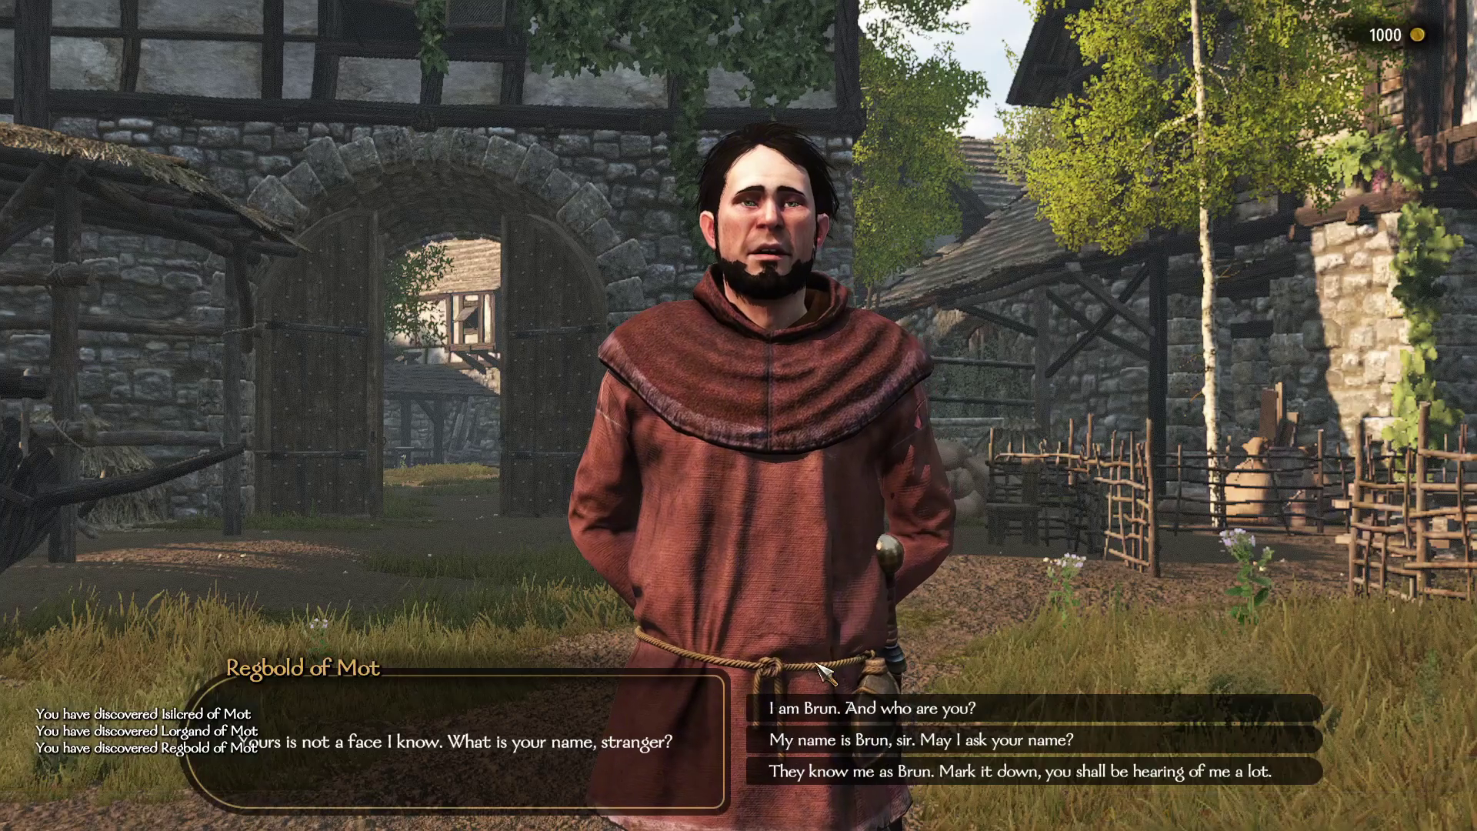
pyautogui.click(840, 708)
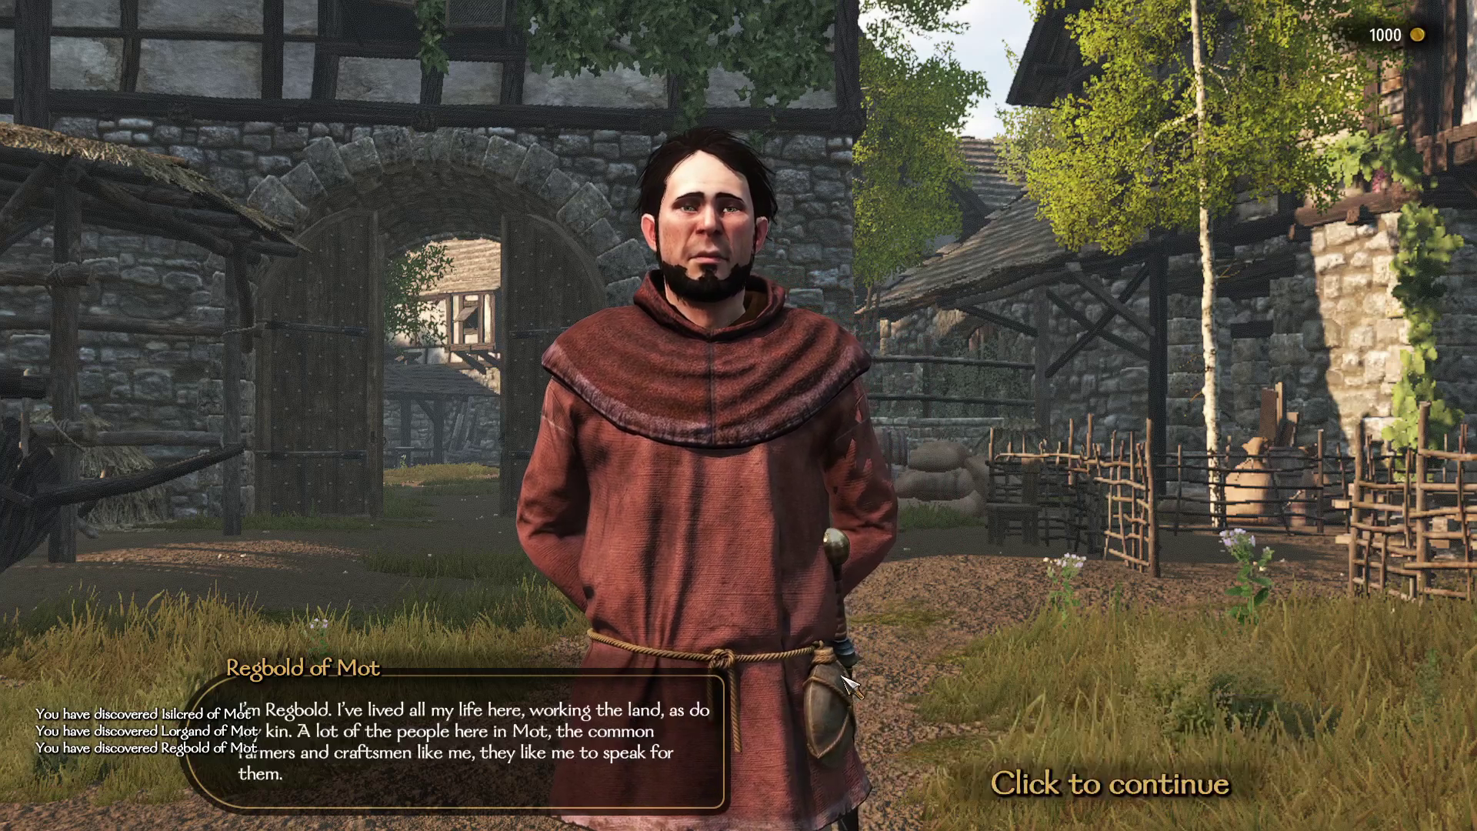
pyautogui.click(906, 533)
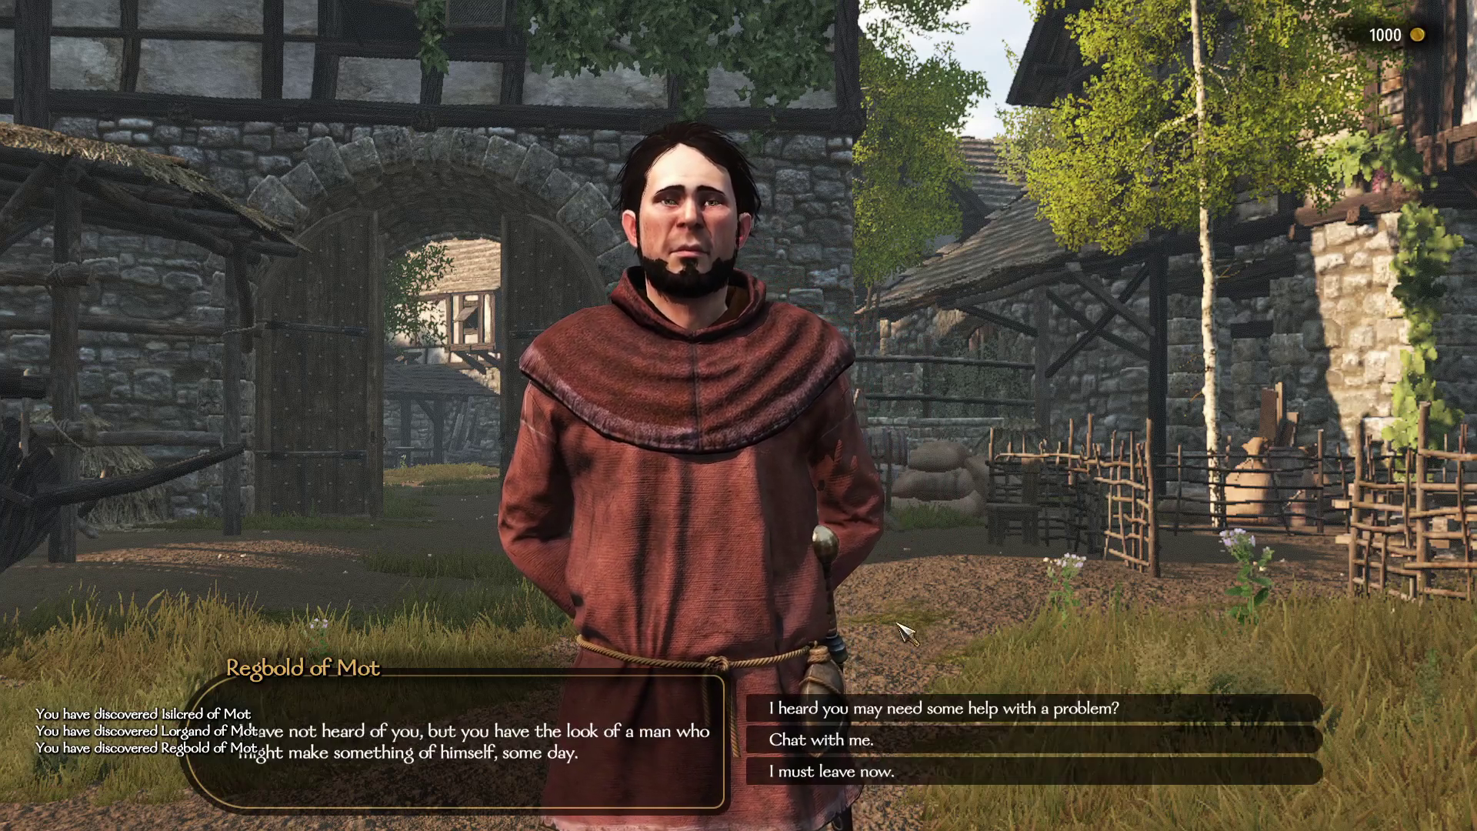
pyautogui.click(854, 745)
# Send Regbold a typed message and an offer of help, then view his answer.
pyautogui.click(840, 723)
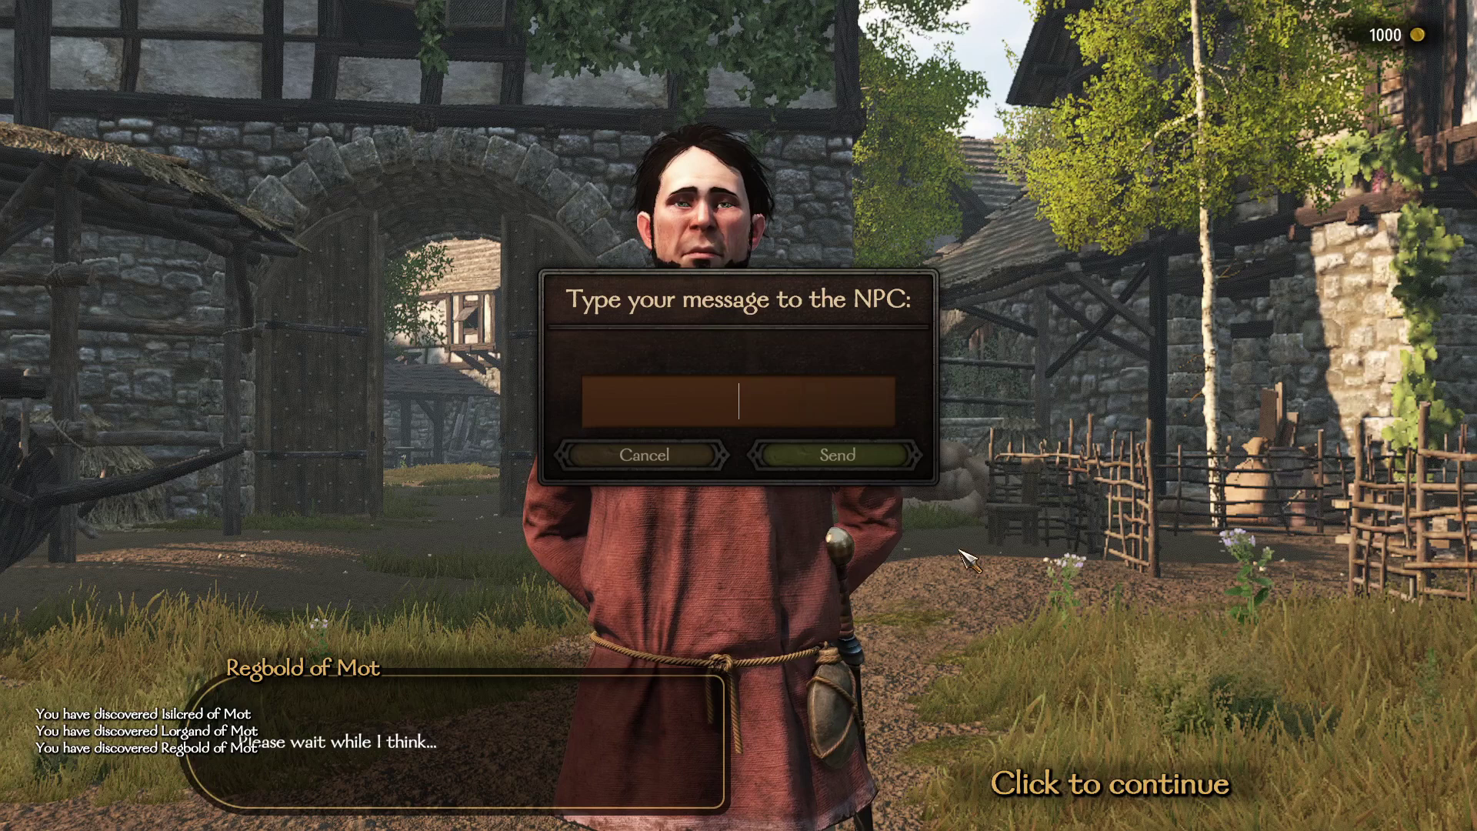
pyautogui.write('tell me about this village')
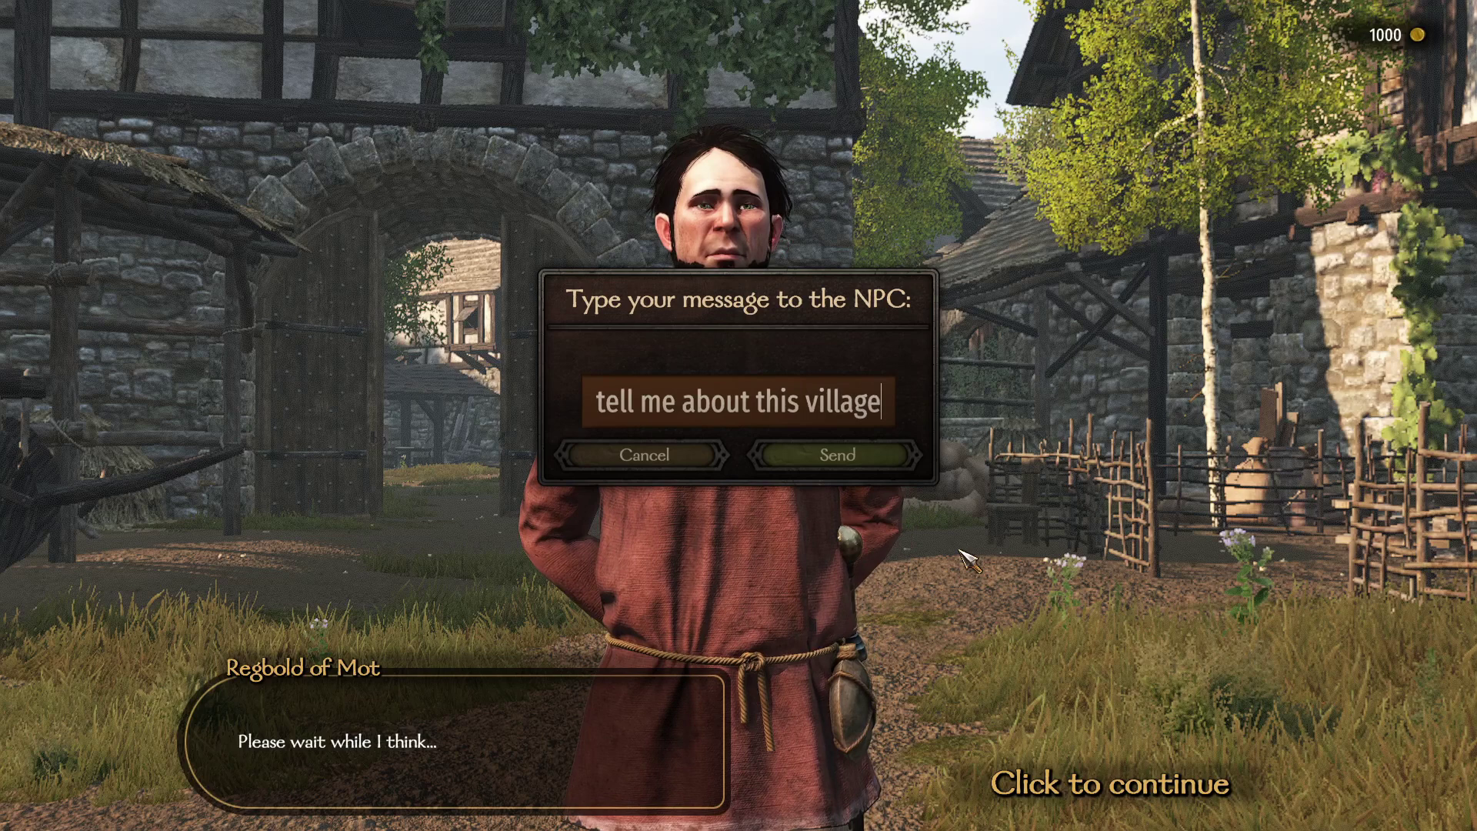
pyautogui.press('Return')
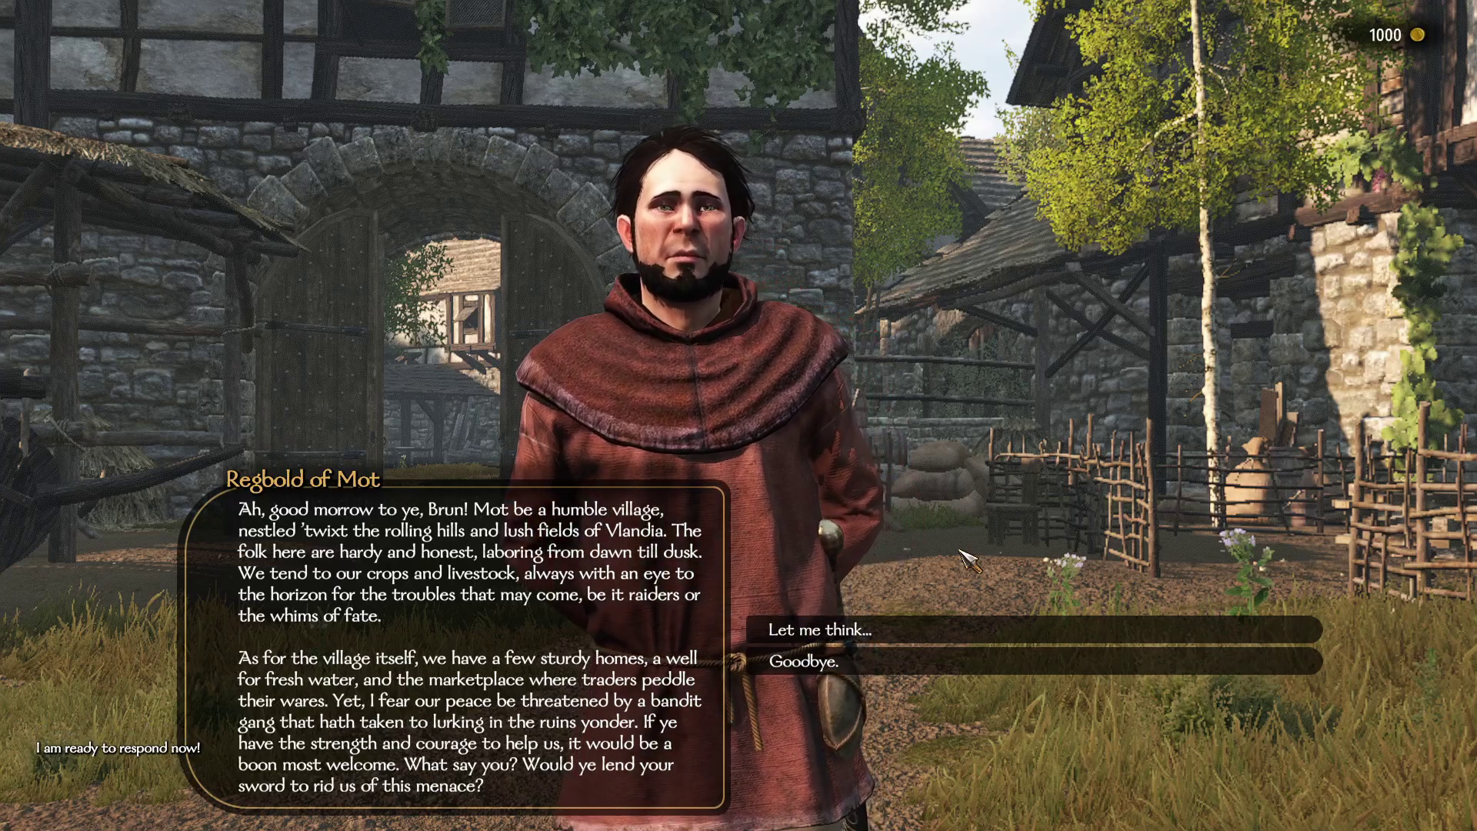
pyautogui.click(888, 625)
pyautogui.write('I will')
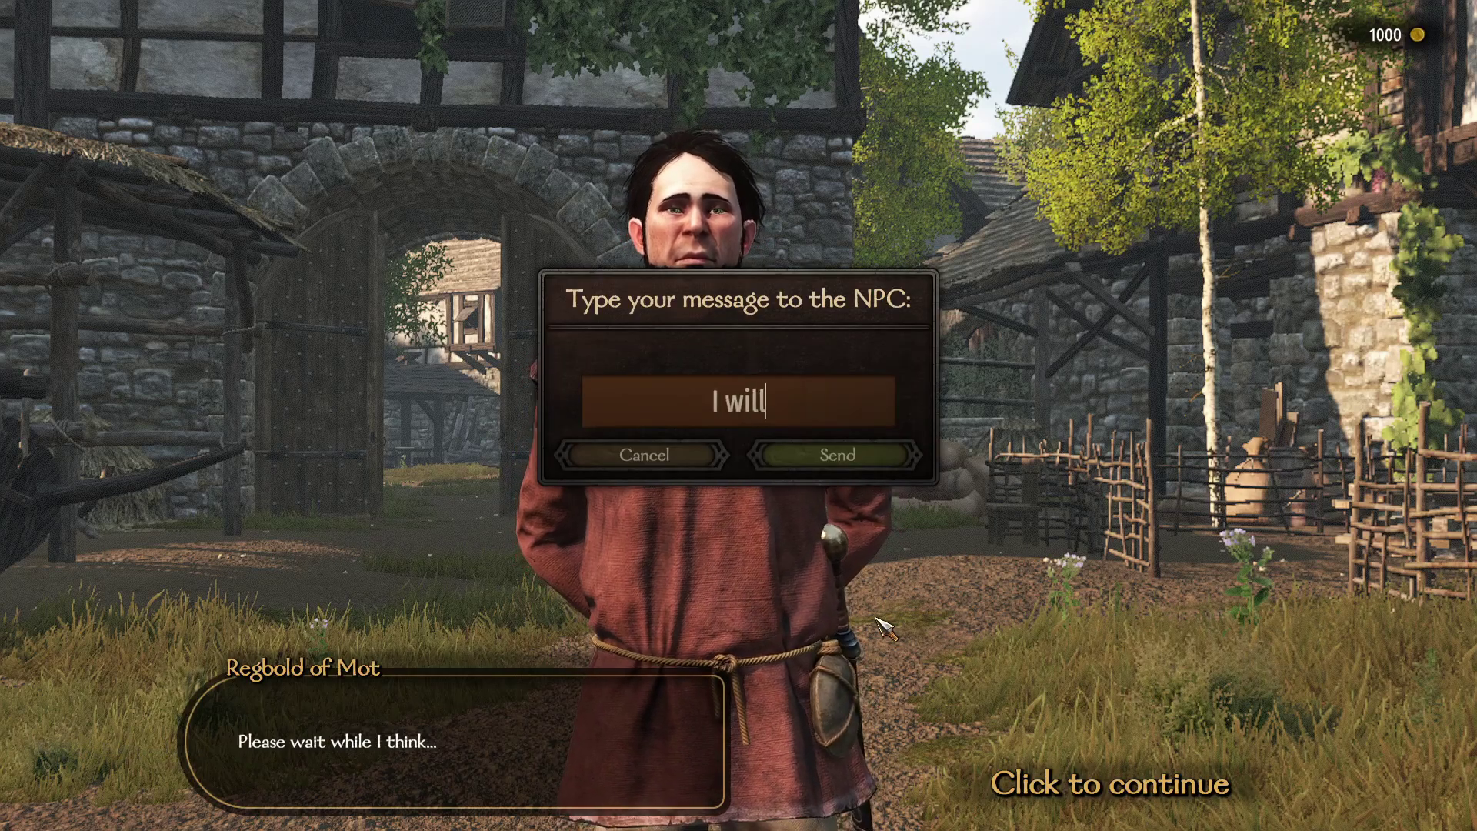
pyautogui.write(' help your')
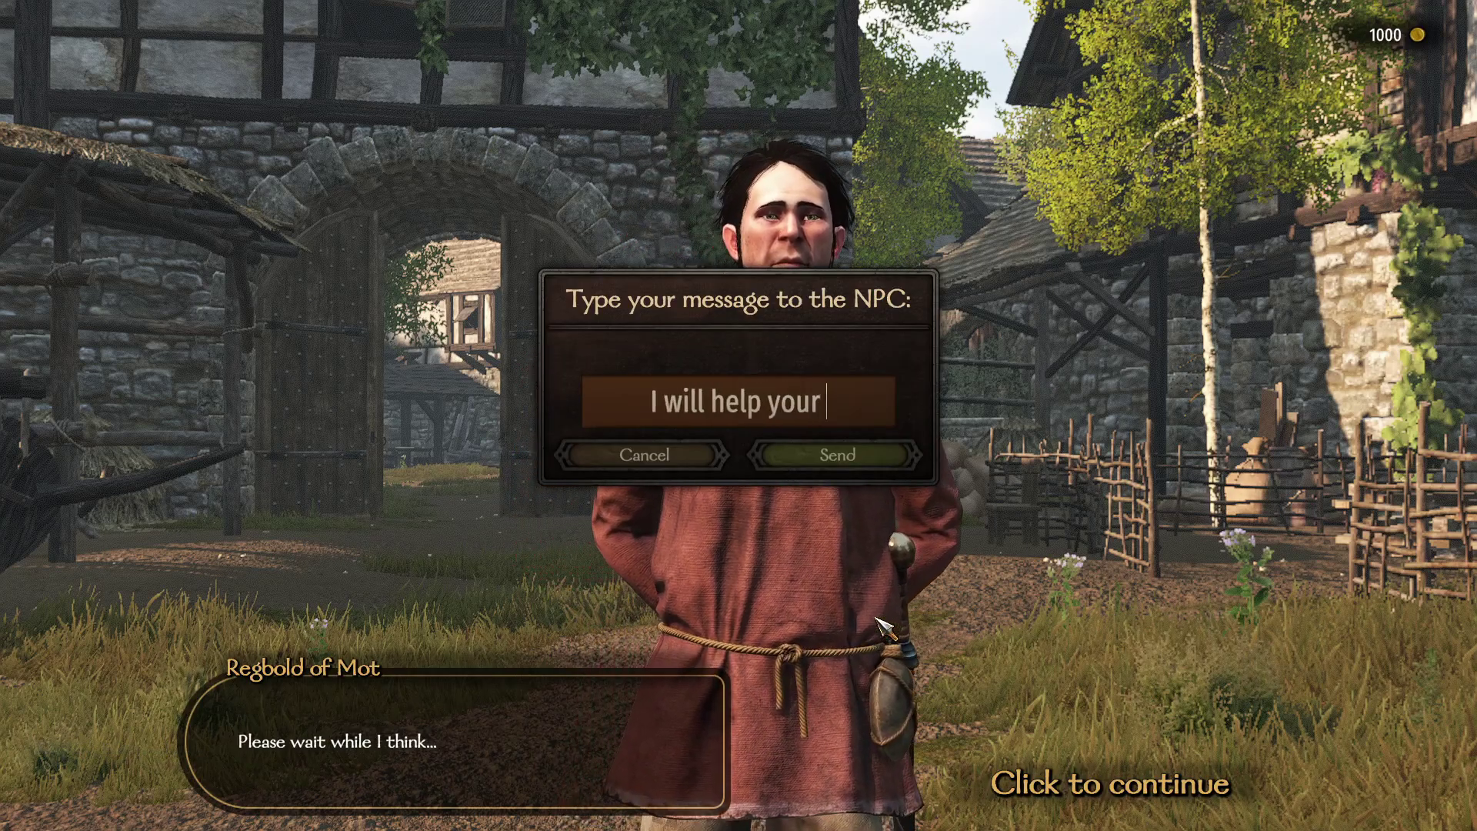
pyautogui.write(' village with t')
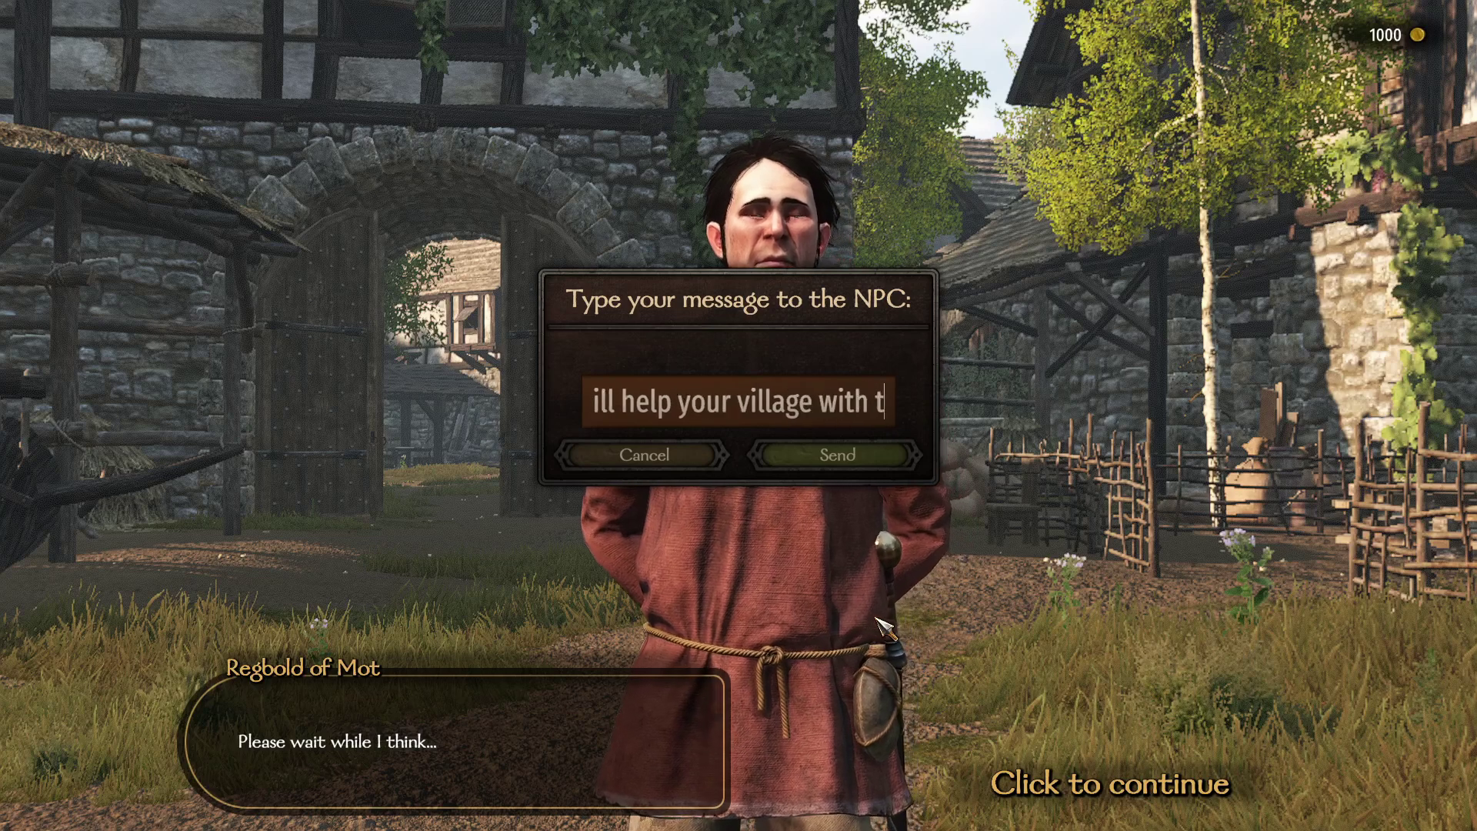
pyautogui.write('his')
pyautogui.press('Return')
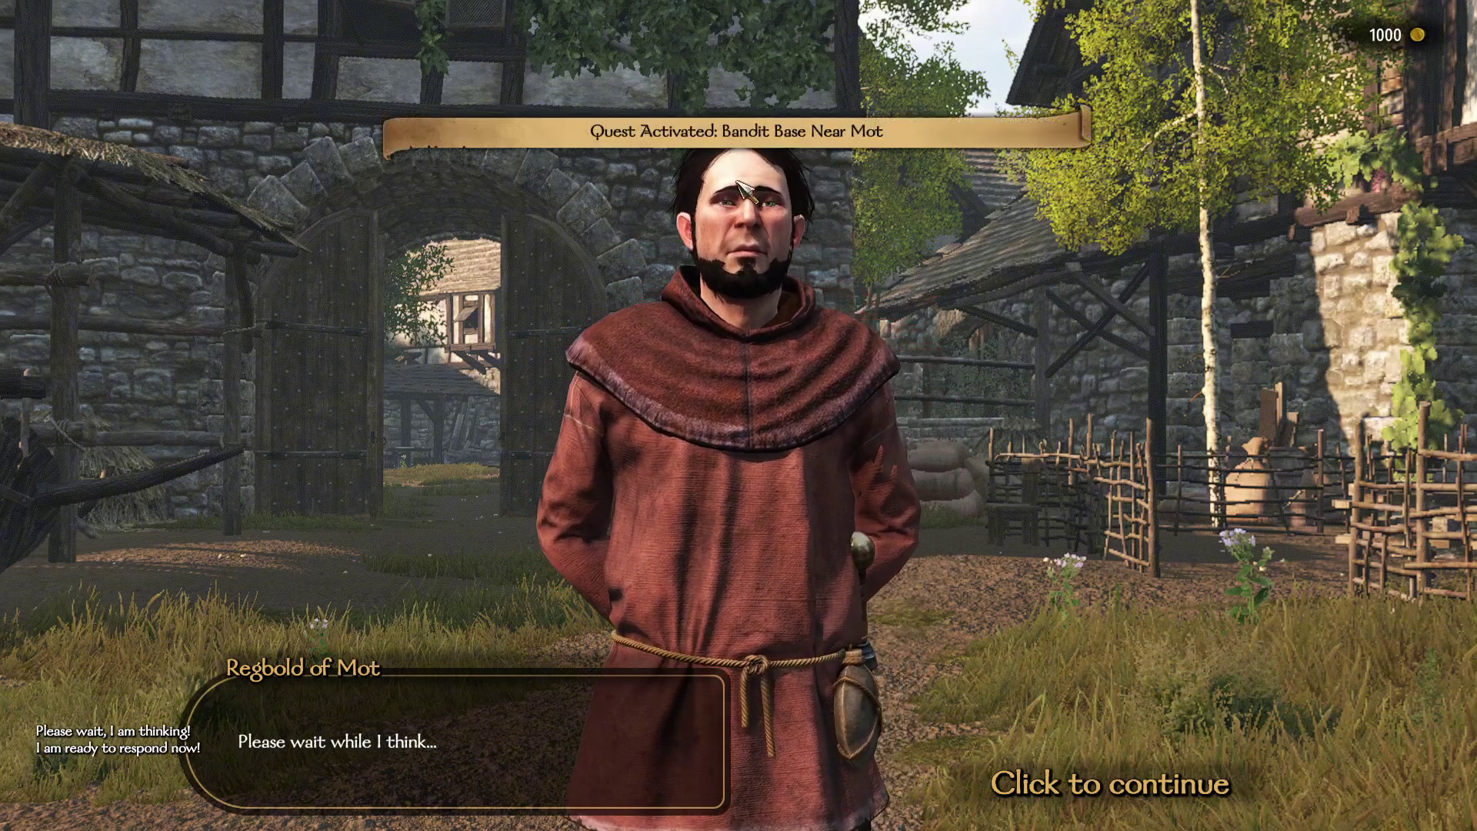
pyautogui.click(802, 480)
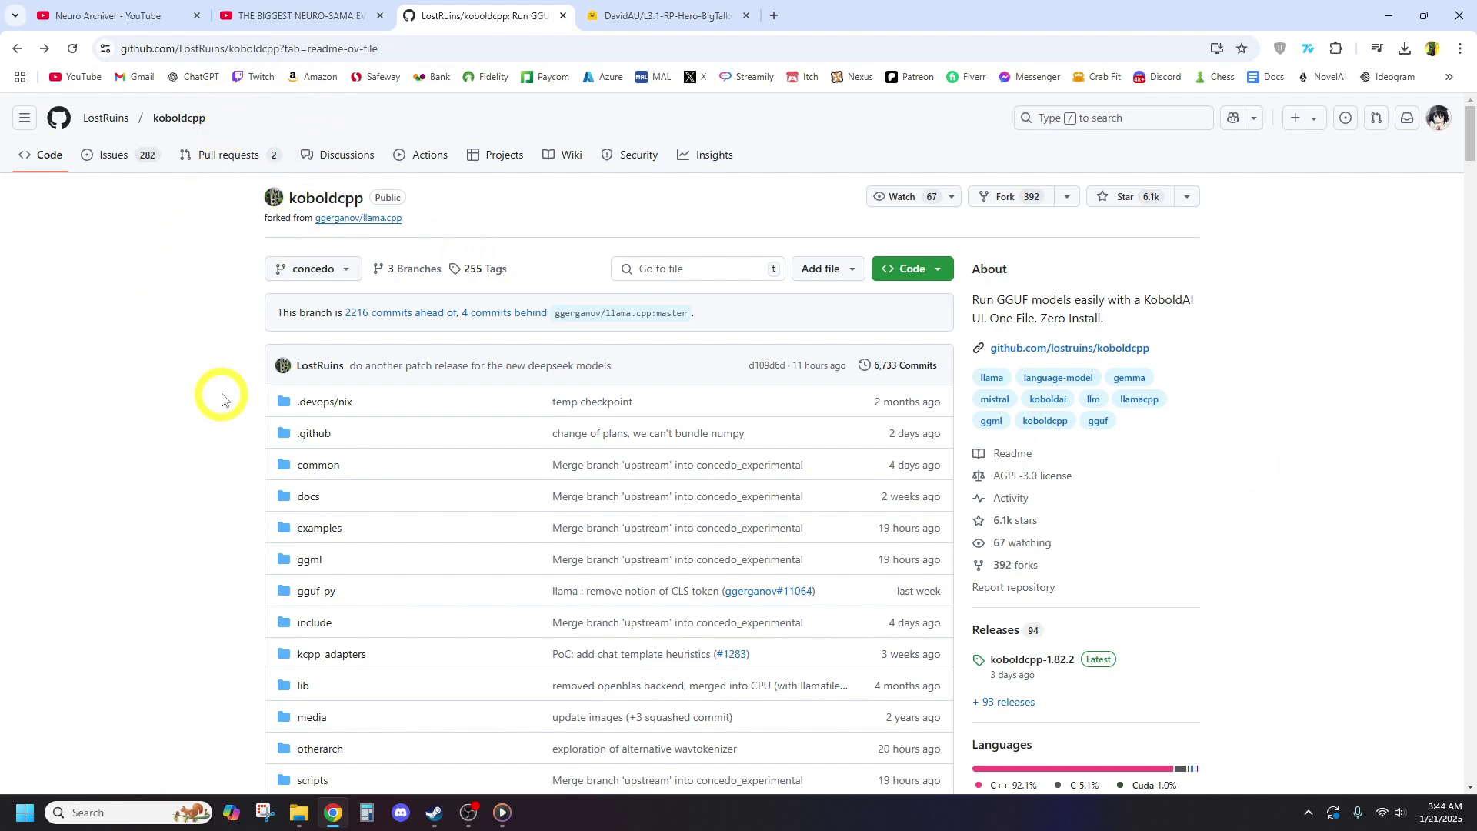
pyautogui.scroll(-3, 224, 401)
pyautogui.scroll(-3, 231, 399)
pyautogui.scroll(-2, 230, 402)
pyautogui.scroll(-5, 232, 410)
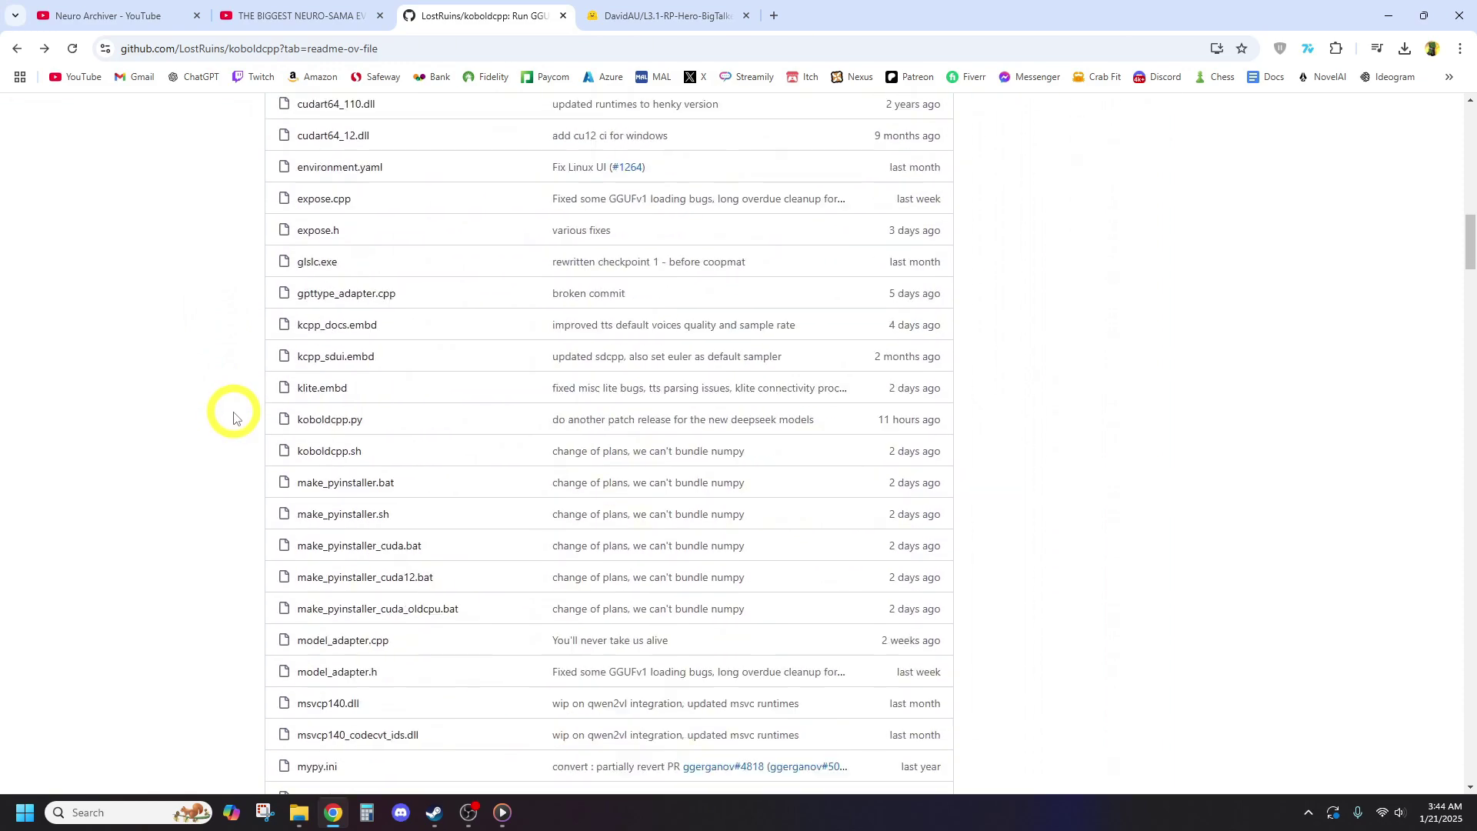
pyautogui.scroll(-5, 233, 417)
pyautogui.scroll(-5, 235, 419)
pyautogui.scroll(-5, 235, 419)
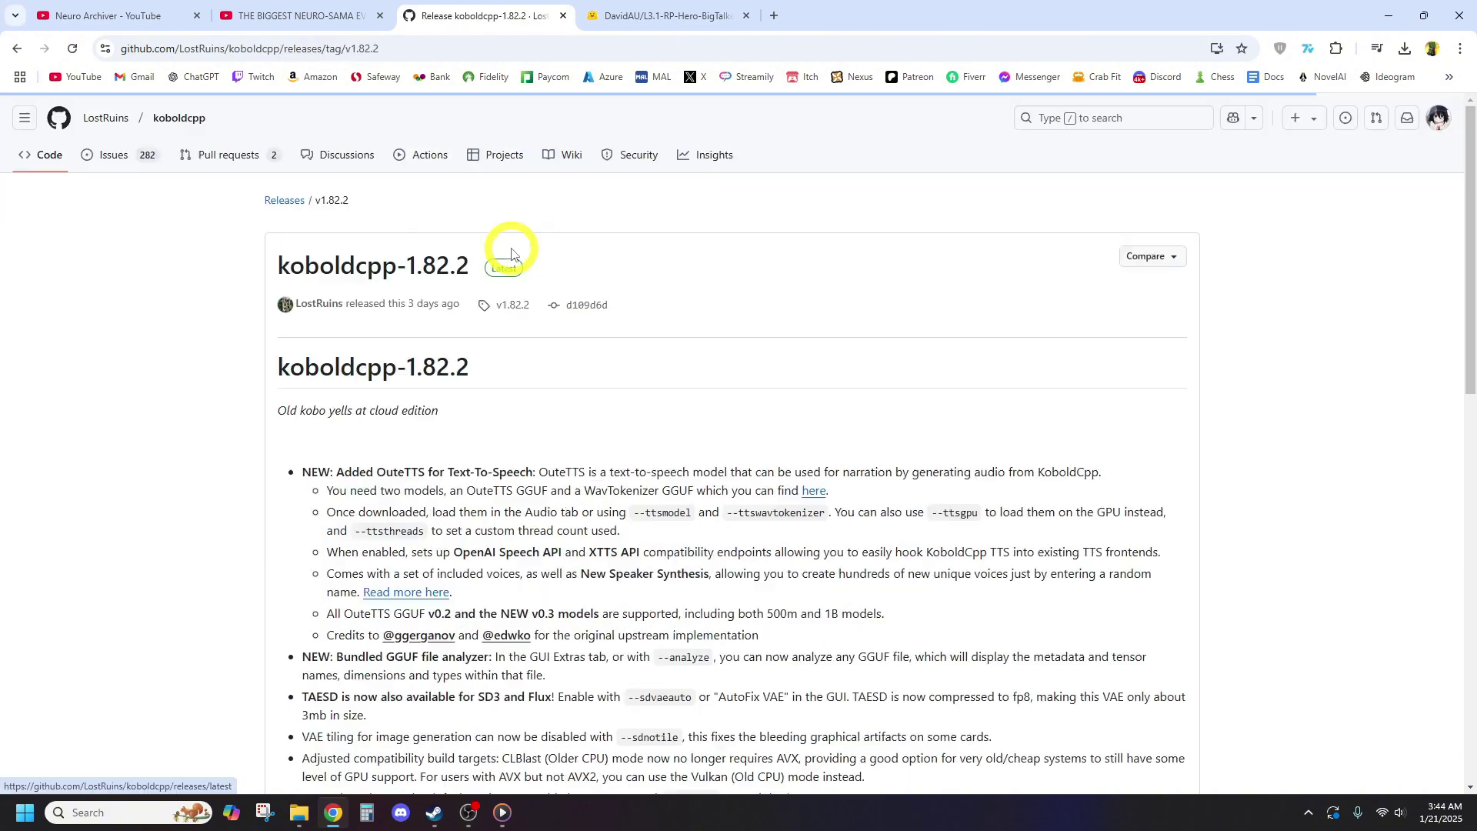
pyautogui.scroll(-1, 512, 247)
pyautogui.scroll(-2, 517, 266)
pyautogui.scroll(-3, 519, 281)
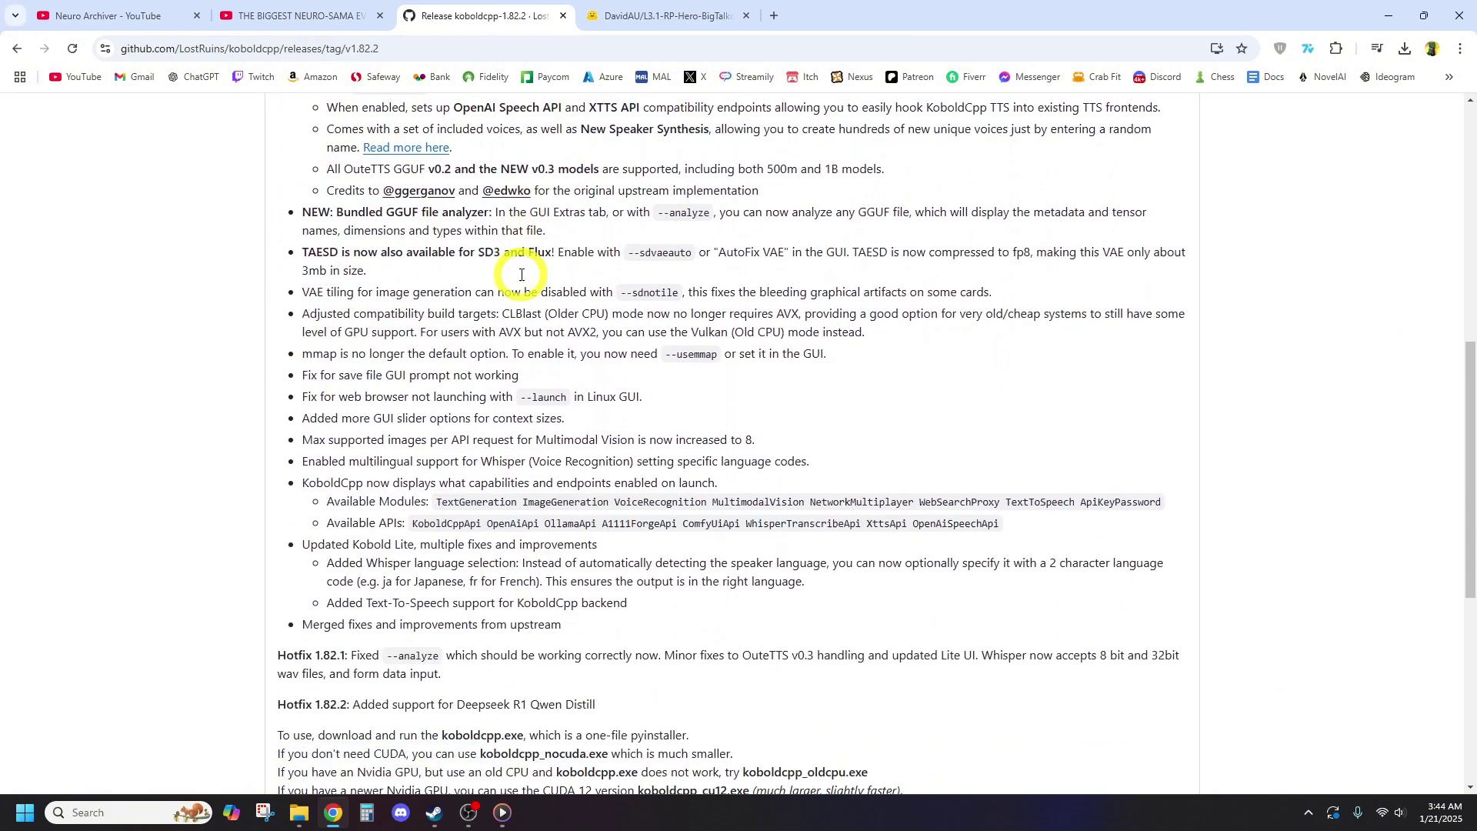
pyautogui.scroll(-4, 520, 281)
pyautogui.scroll(-3, 520, 286)
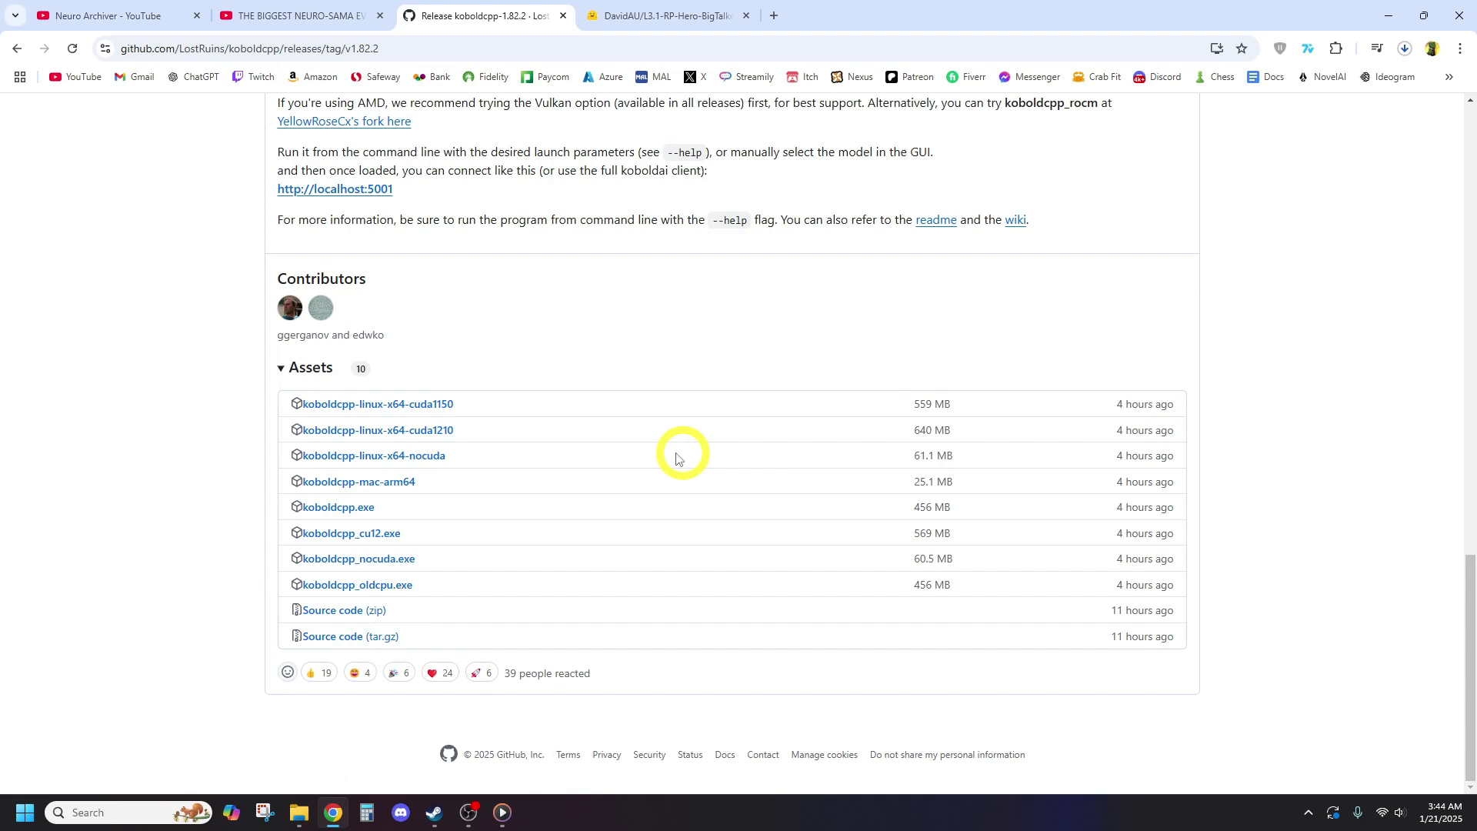
# Run koboldcpp from Downloads, then minimize its launcher, console and the Explorer window.
pyautogui.click(1405, 53)
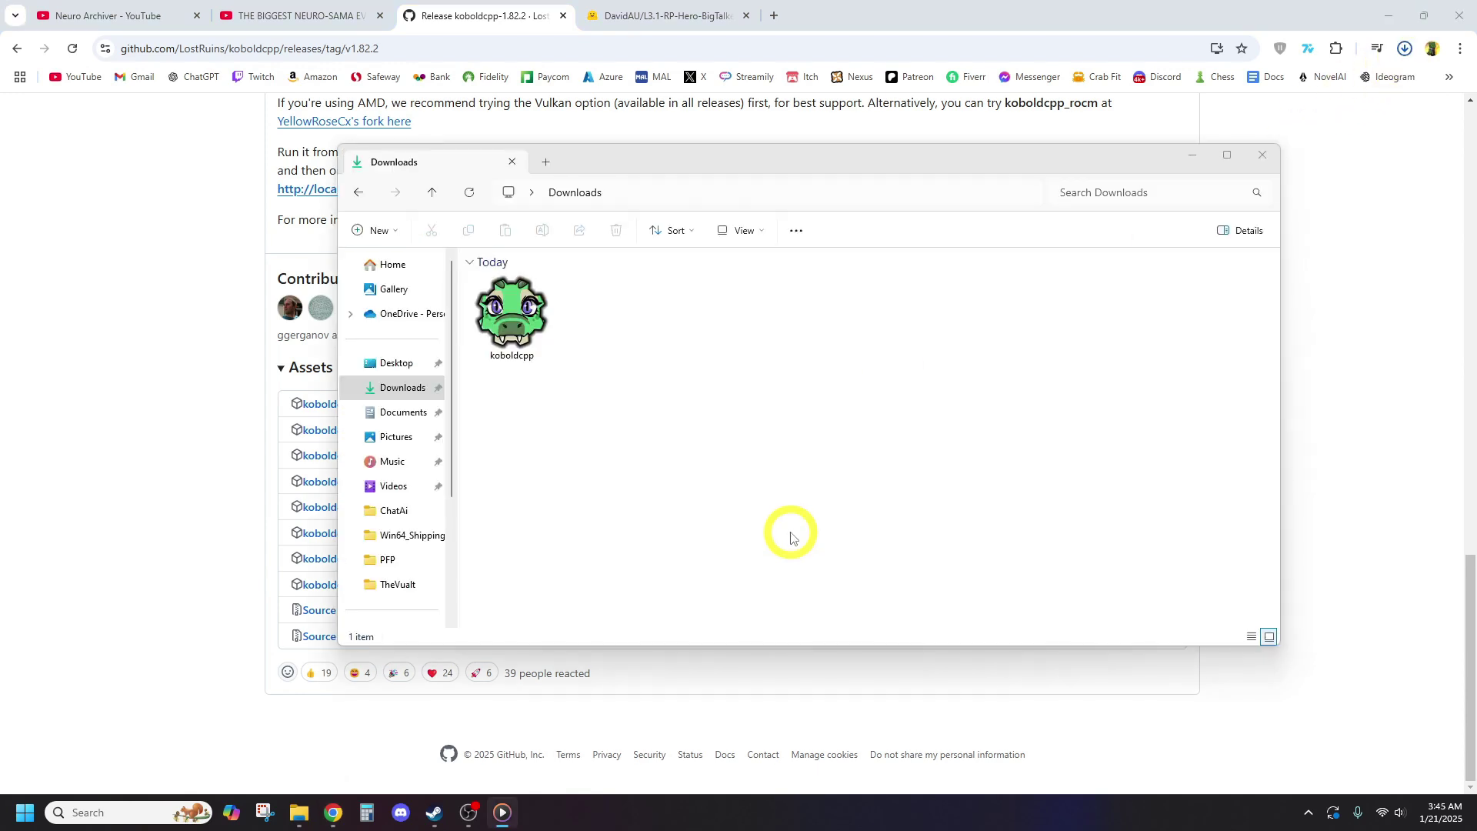
pyautogui.doubleClick(539, 337)
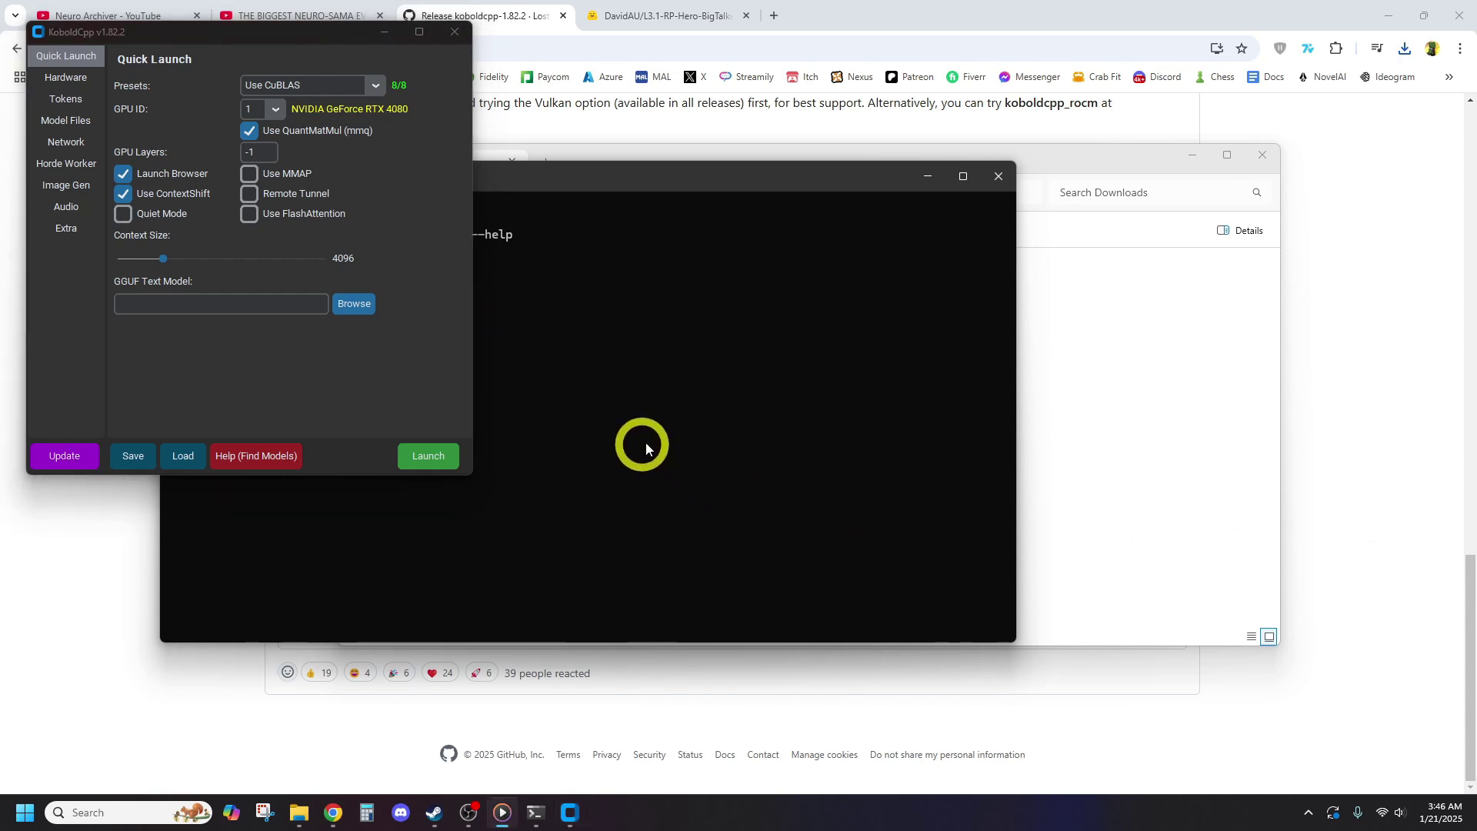
pyautogui.click(384, 31)
pyautogui.click(926, 179)
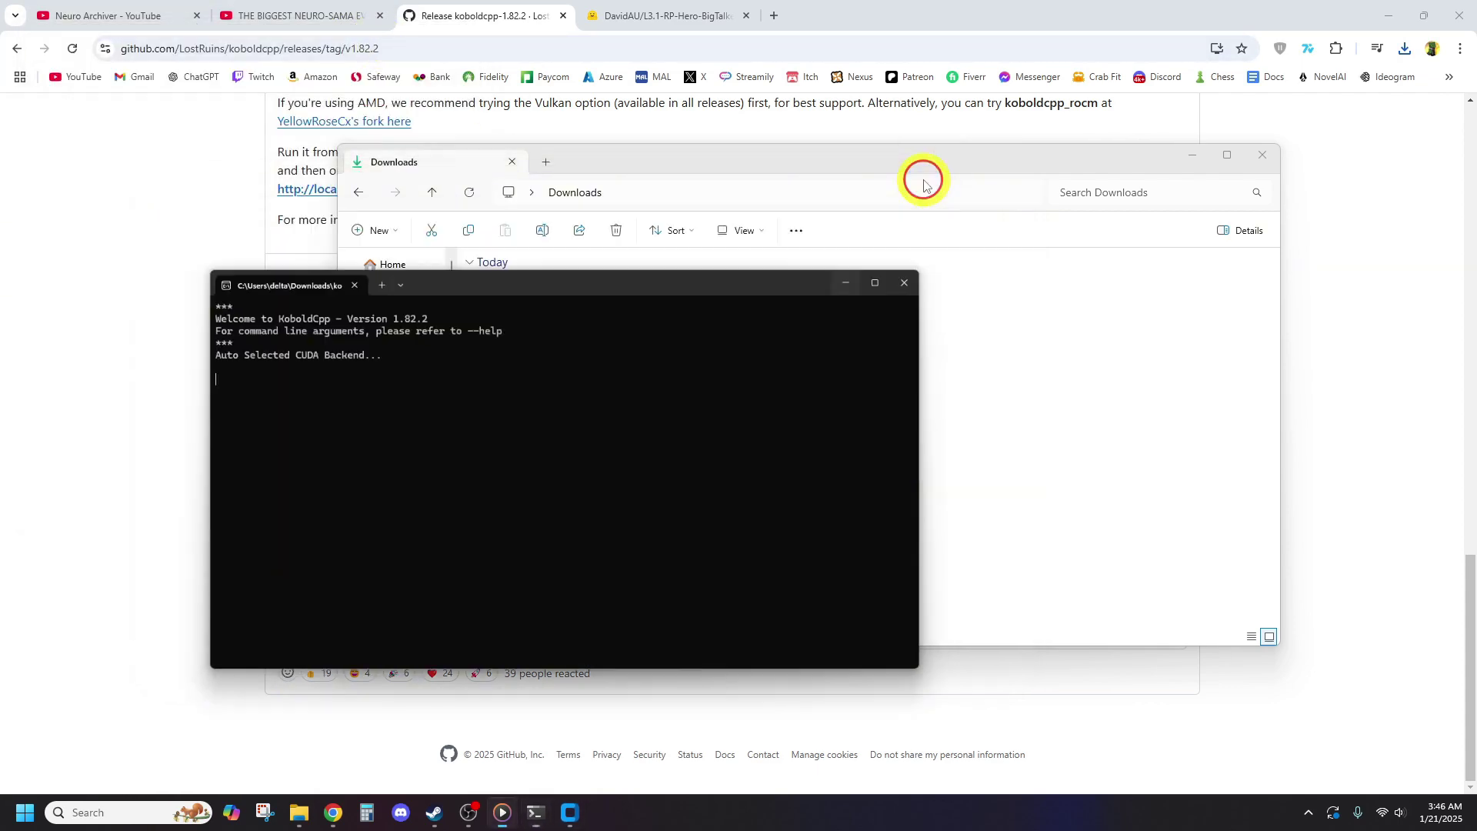
pyautogui.click(1196, 157)
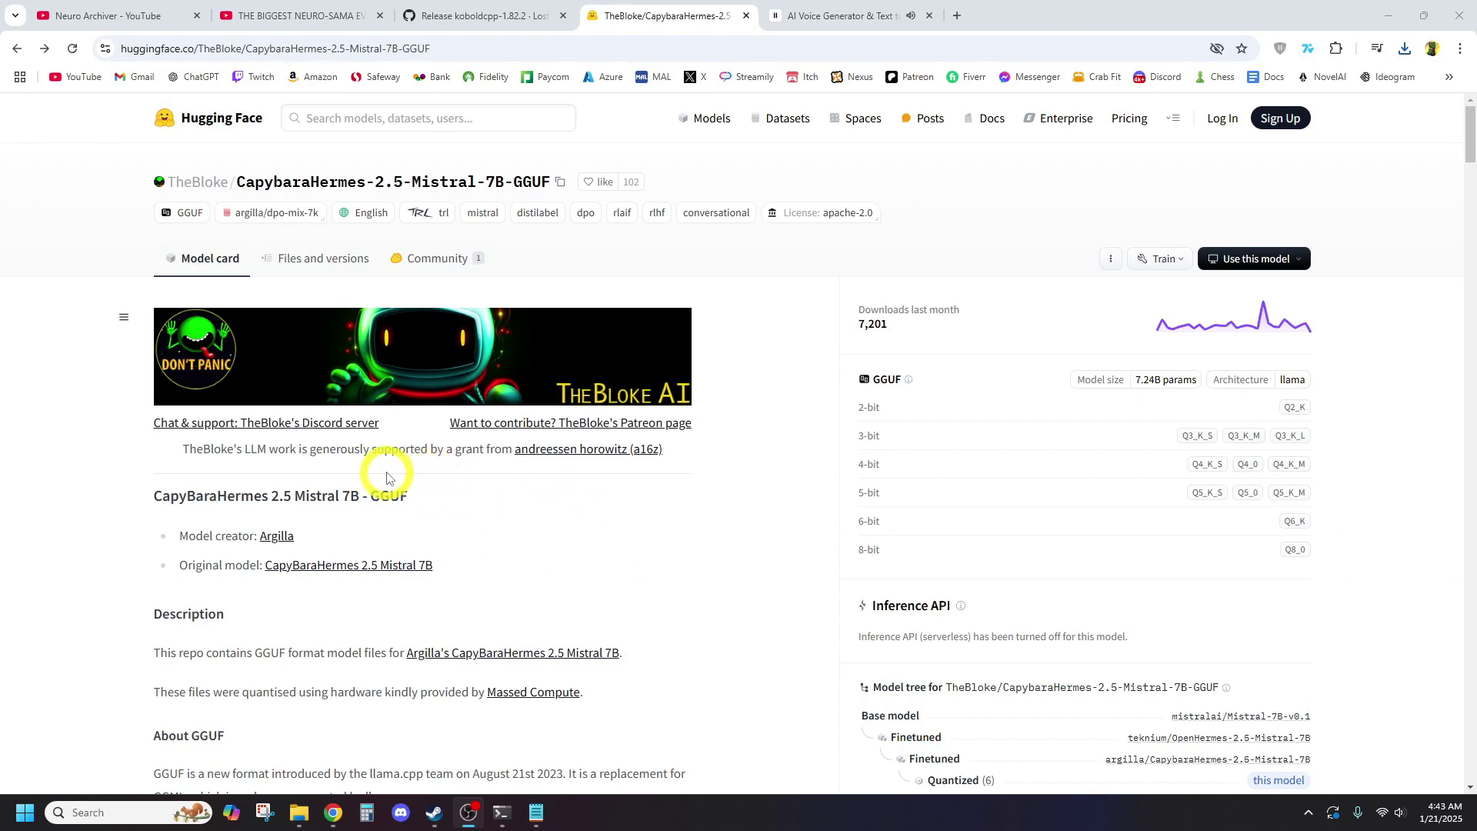
pyautogui.scroll(-1, 388, 477)
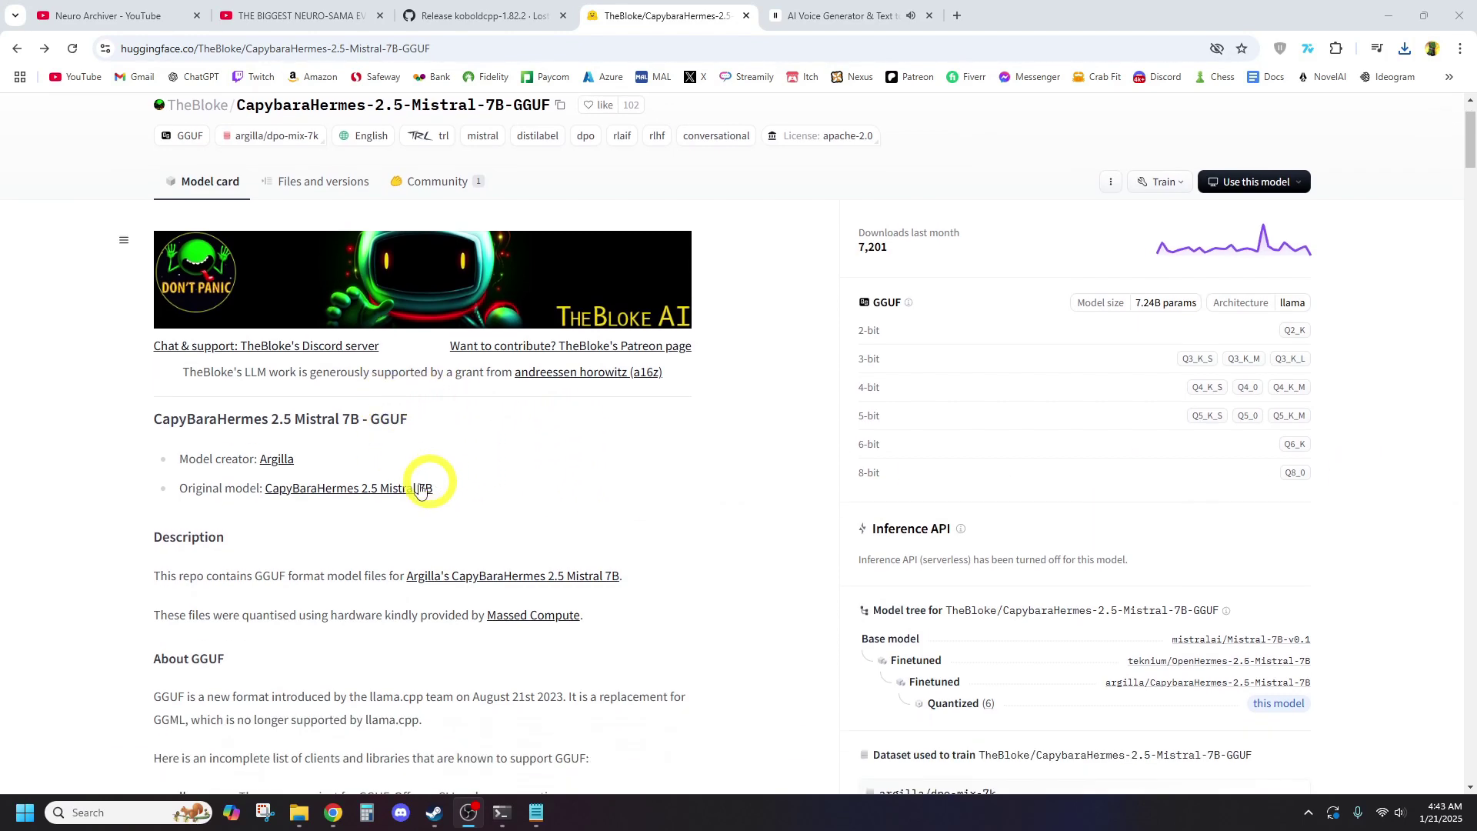
# Download capybarahermes-2.5-mistral-7b.Q4_K_M.gguf from Files and versions, then show the desktop.
pyautogui.click(292, 182)
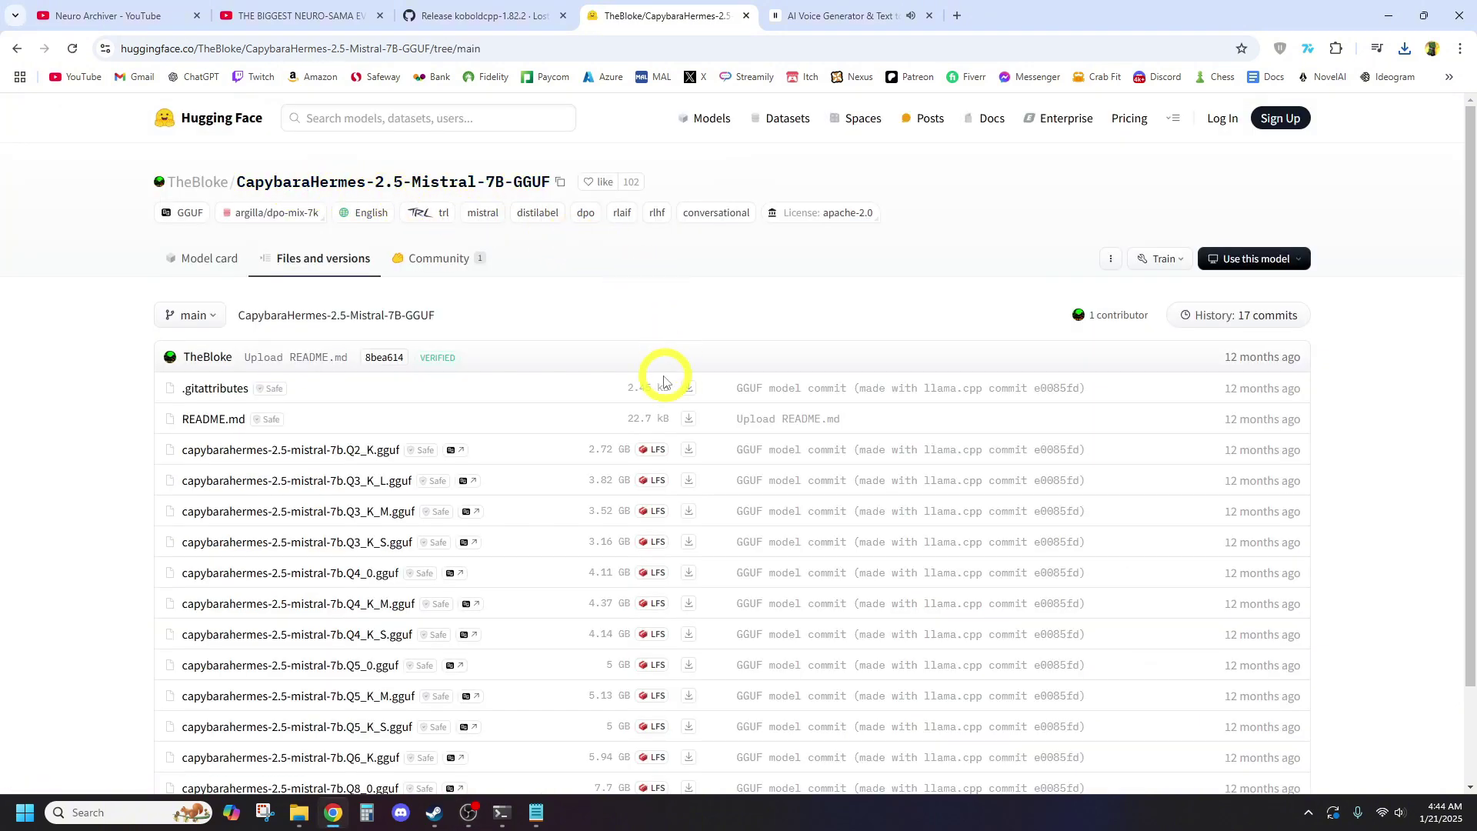
pyautogui.scroll(-1, 657, 399)
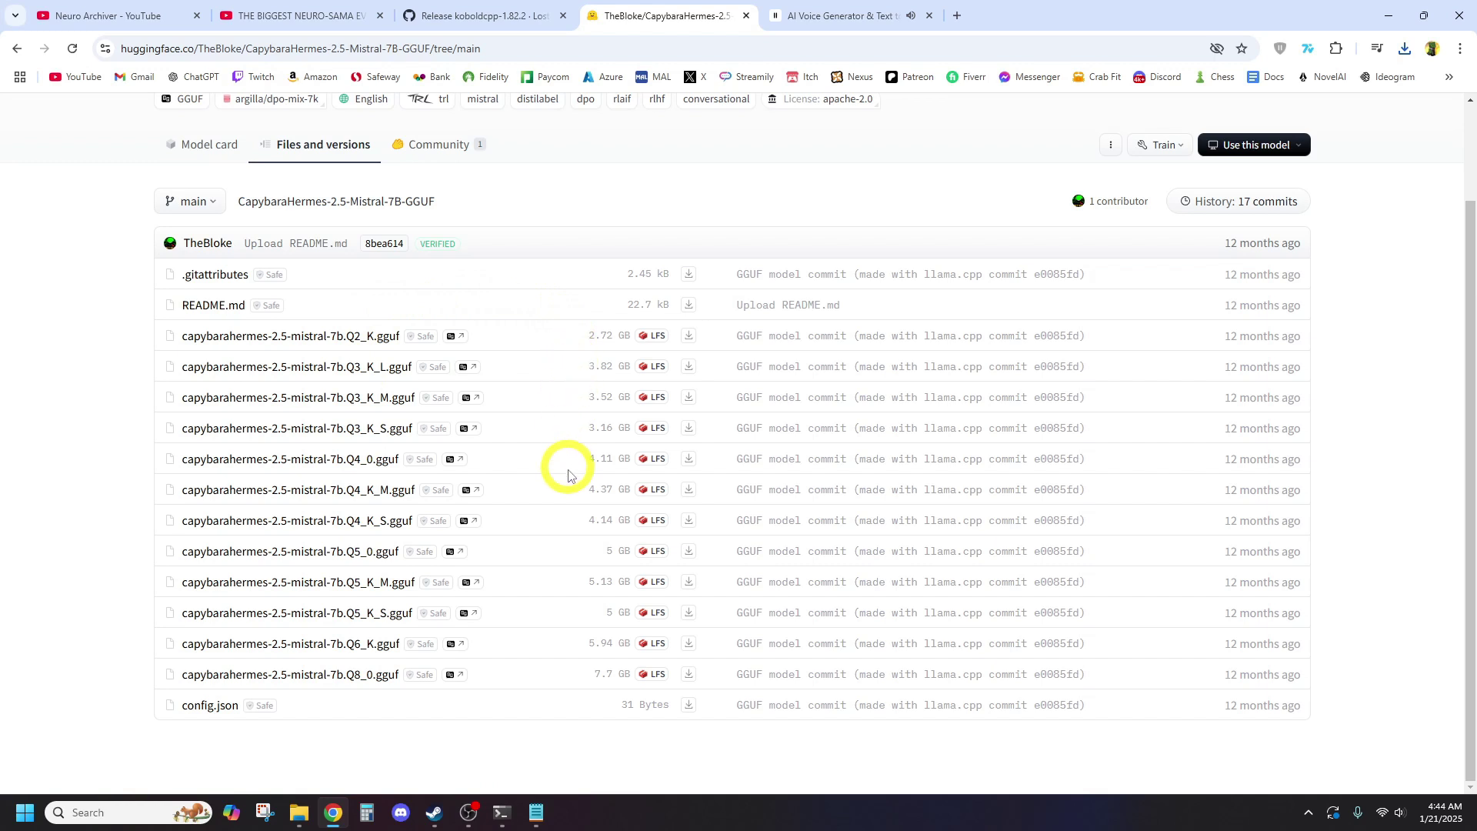
pyautogui.click(689, 494)
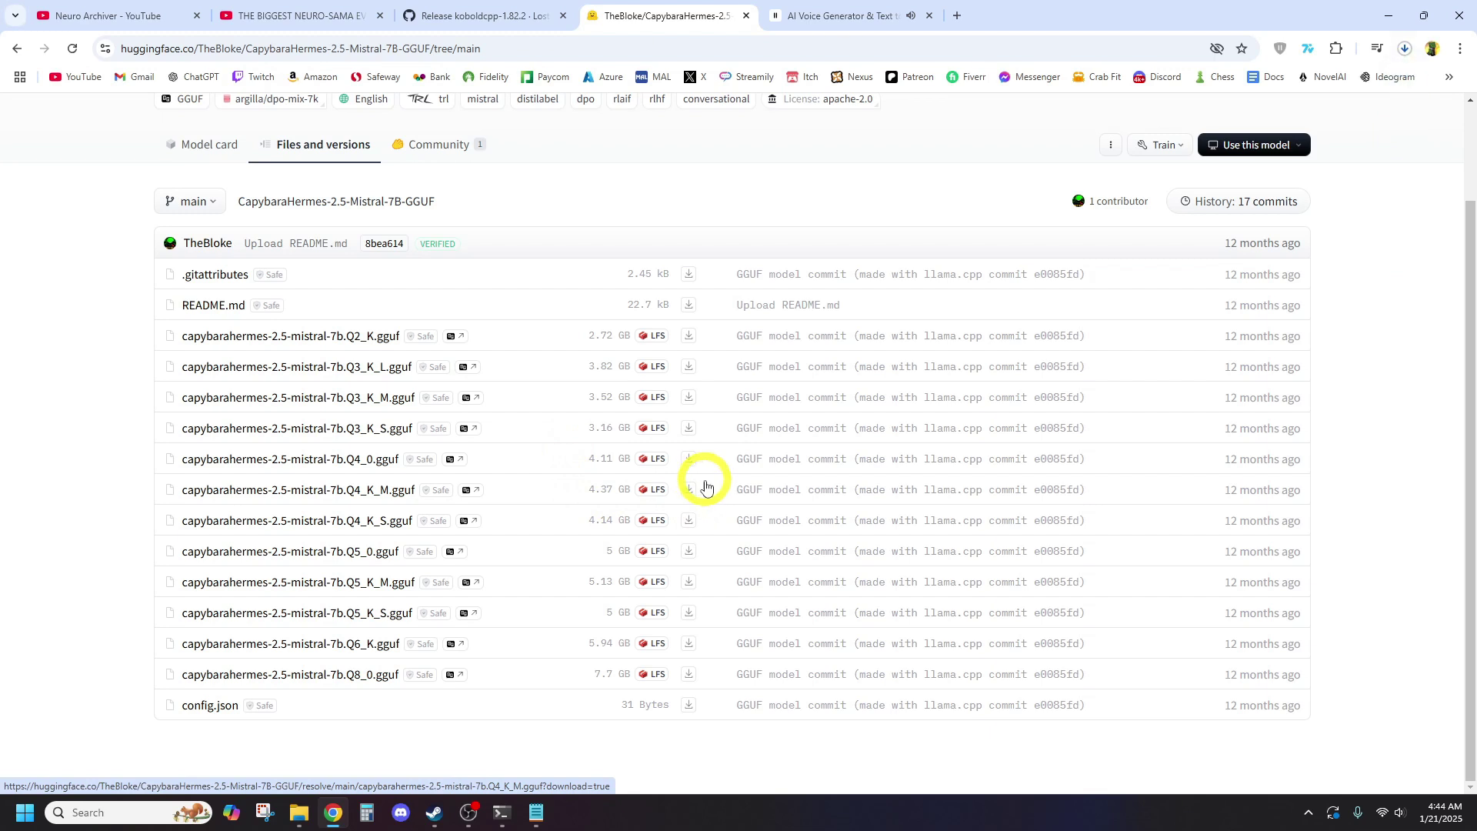
pyautogui.press('super+d')
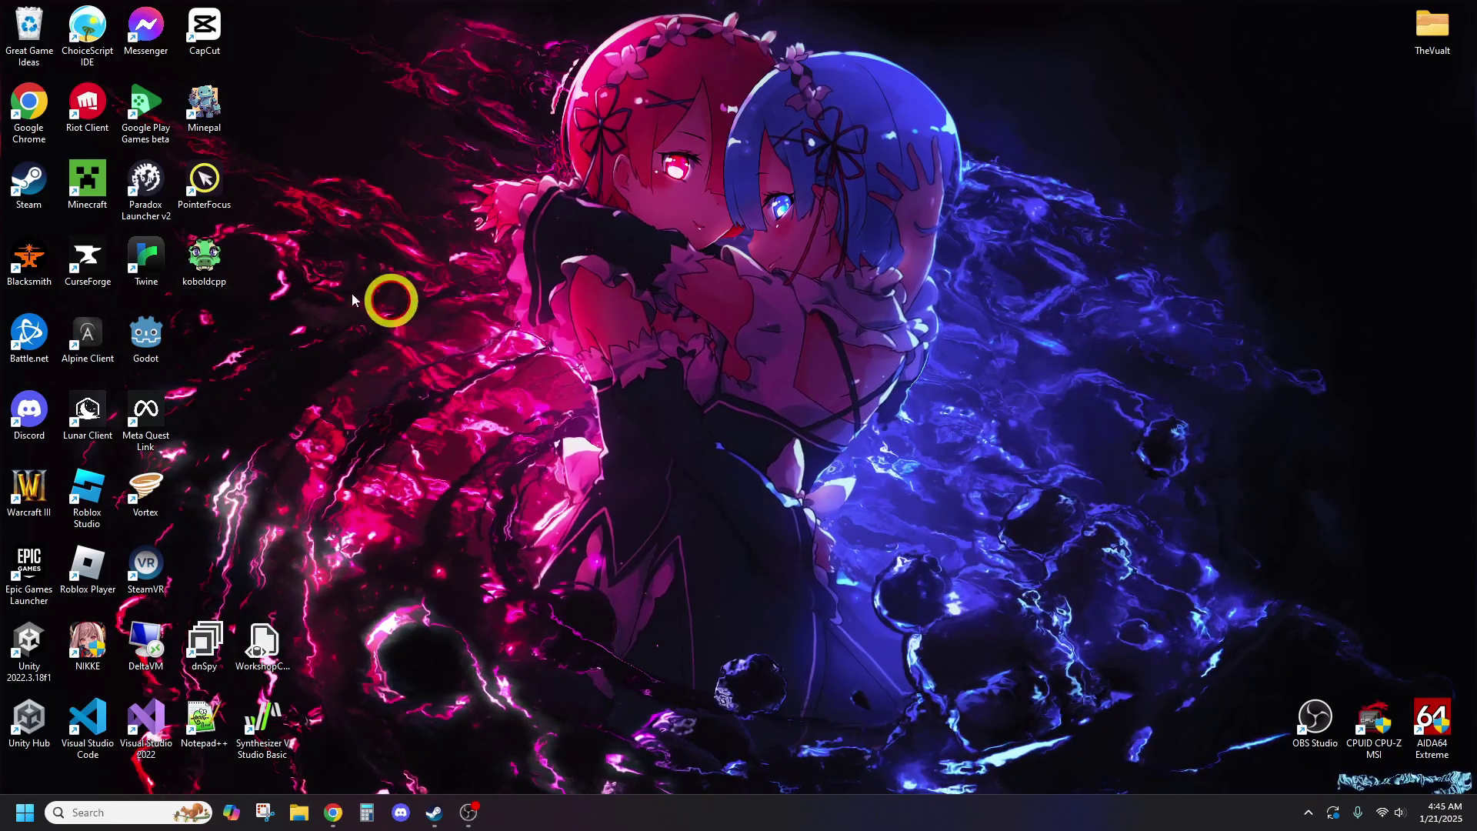
# Launch KoboldCpp from the desktop with the capybarahermes Q4_K_M model file loaded.
pyautogui.doubleClick(204, 260)
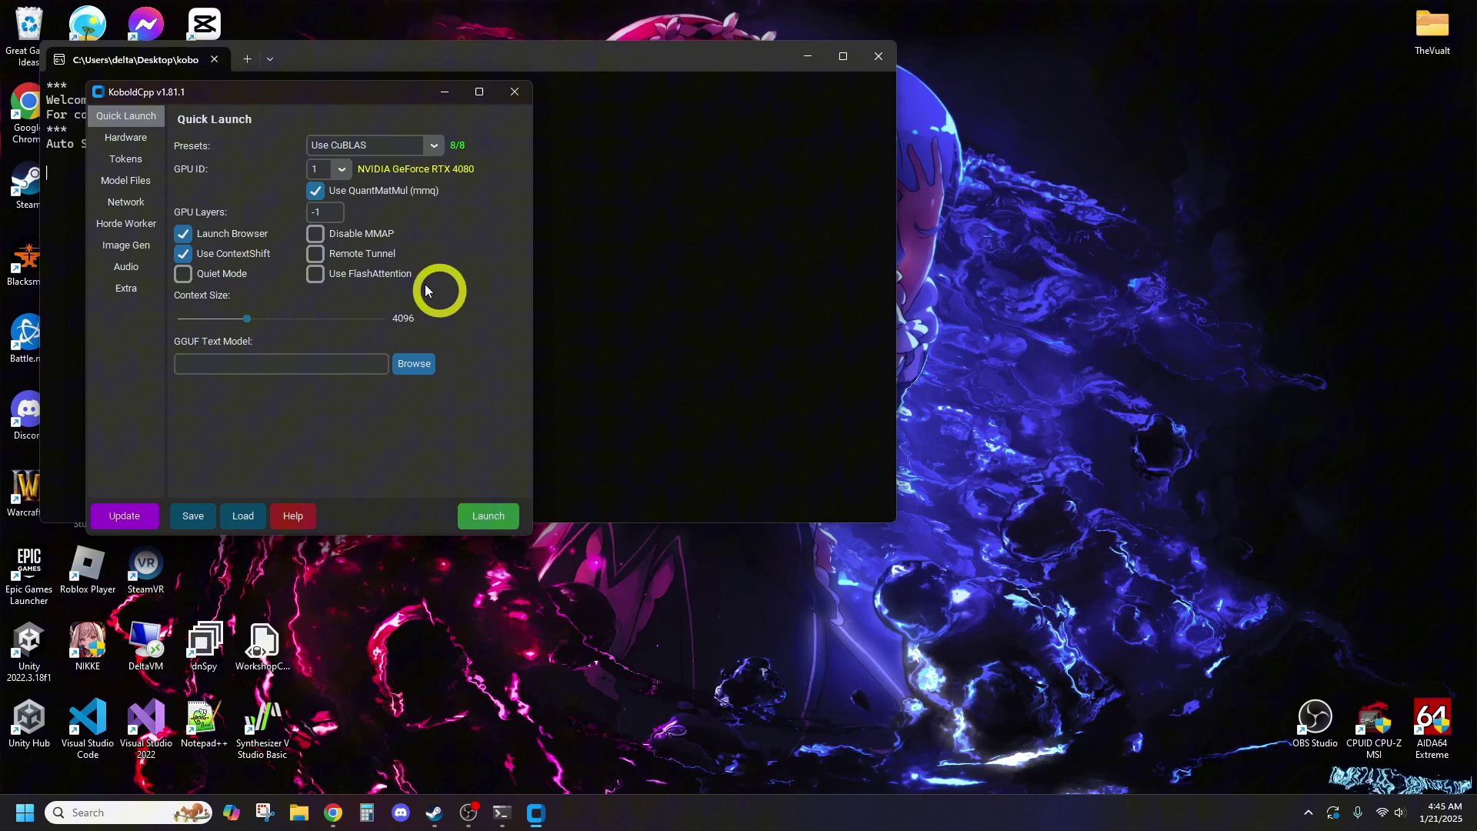
pyautogui.click(413, 363)
pyautogui.click(365, 236)
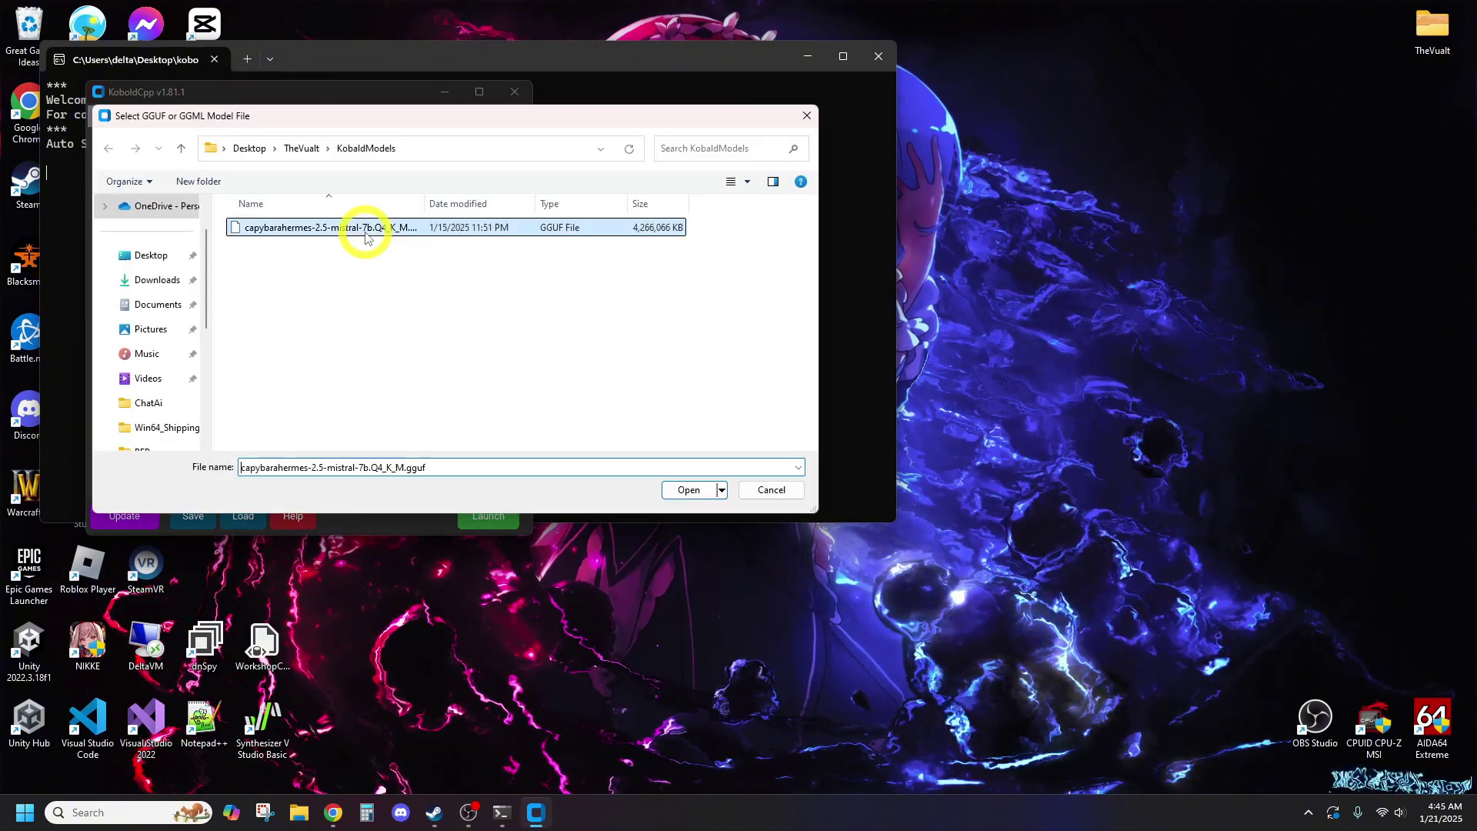
pyautogui.click(688, 490)
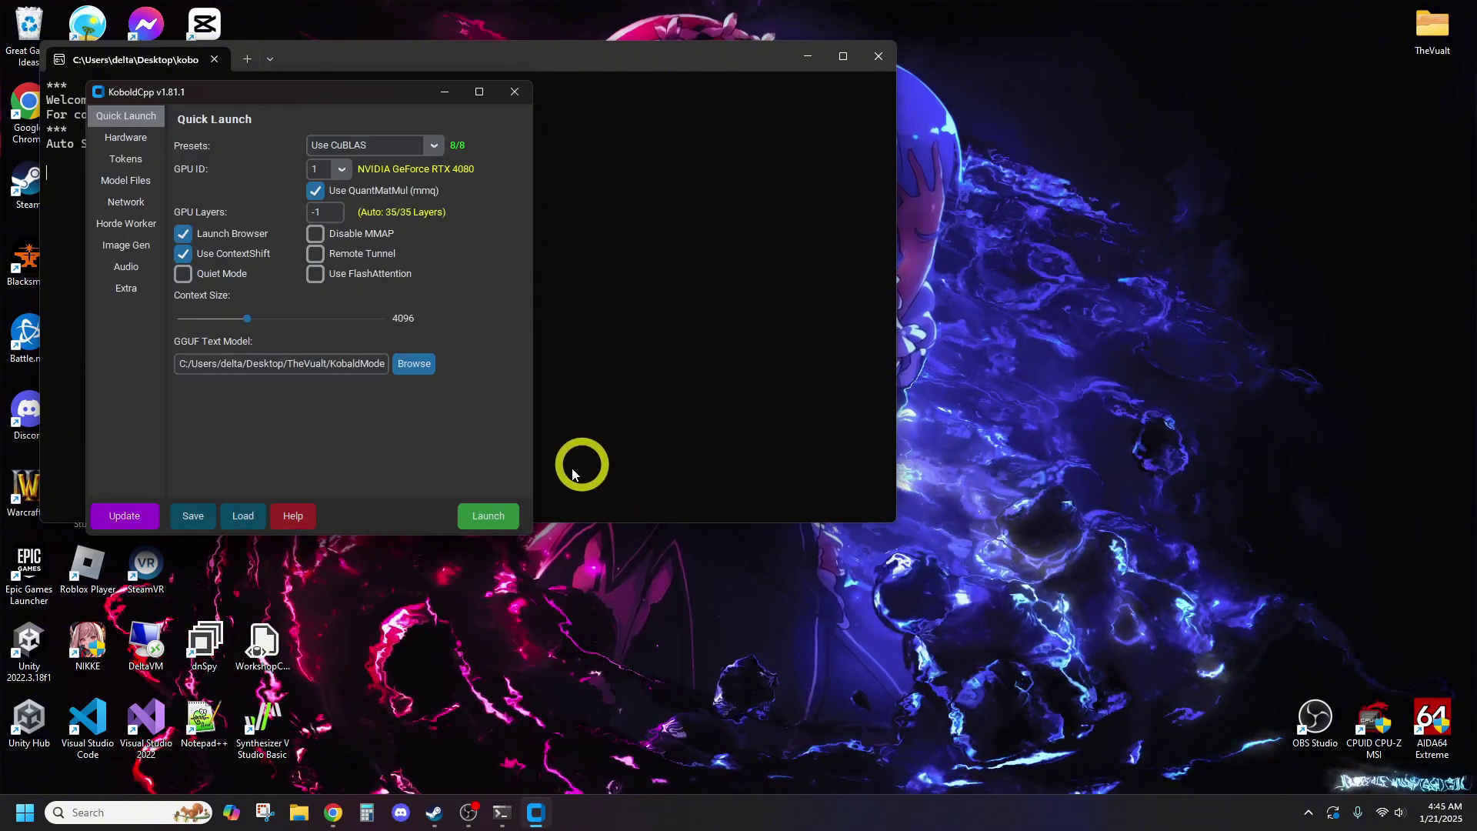
pyautogui.click(494, 510)
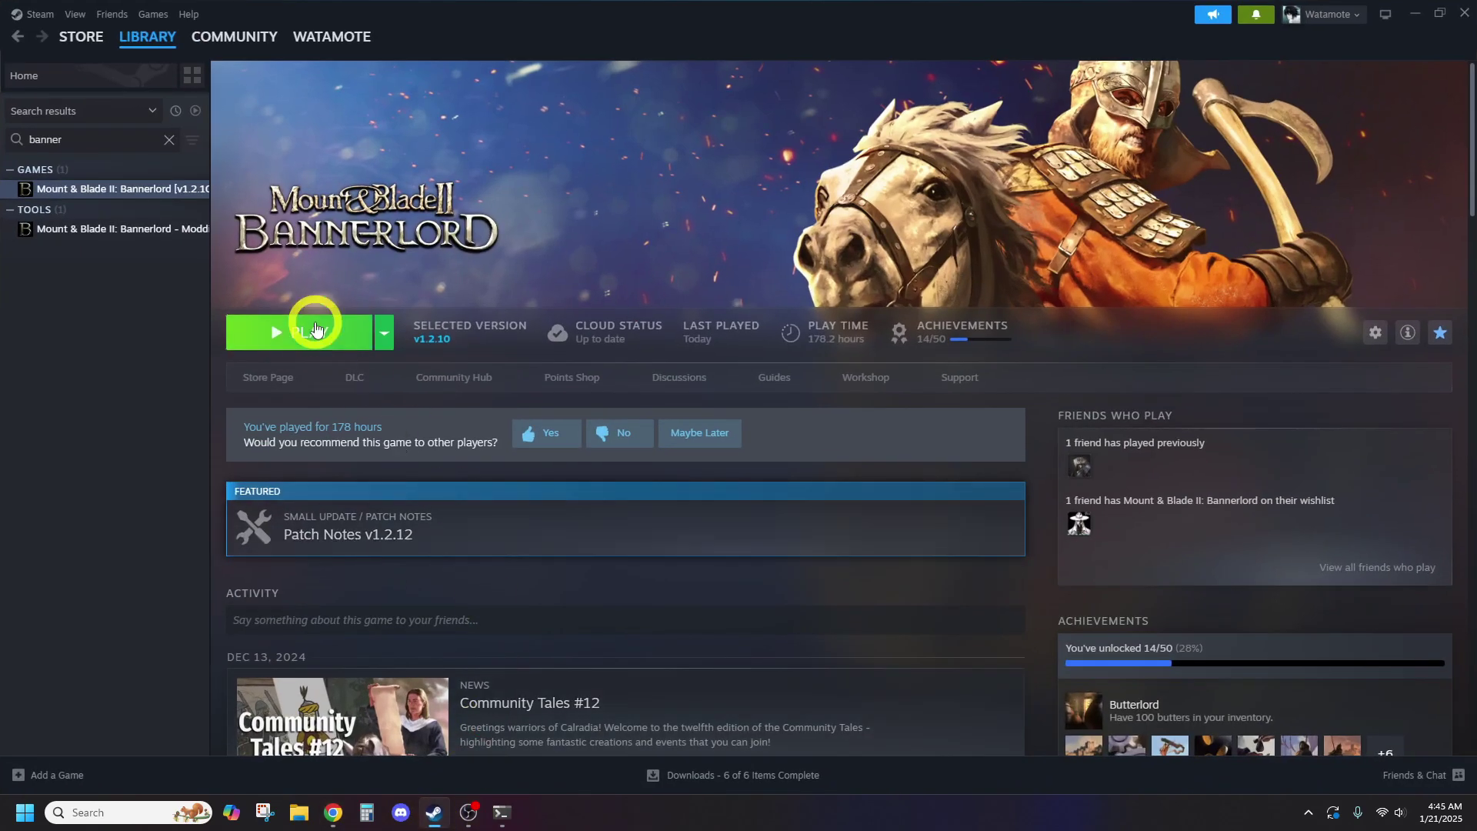
# Launch Bannerlord from Steam with the enabled mods, accepting the mod warning.
pyautogui.click(313, 332)
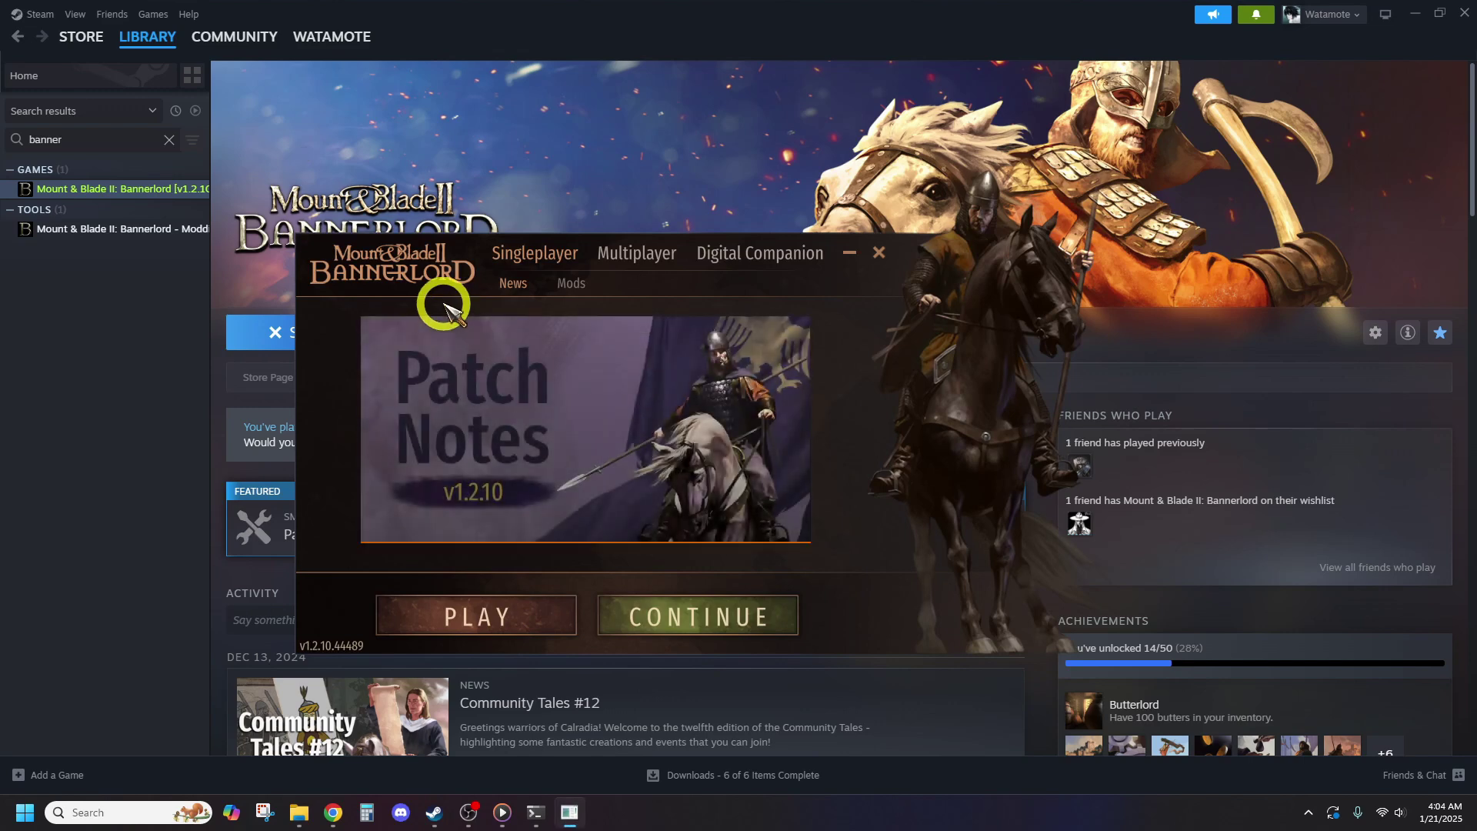
pyautogui.click(570, 283)
pyautogui.scroll(-1, 429, 472)
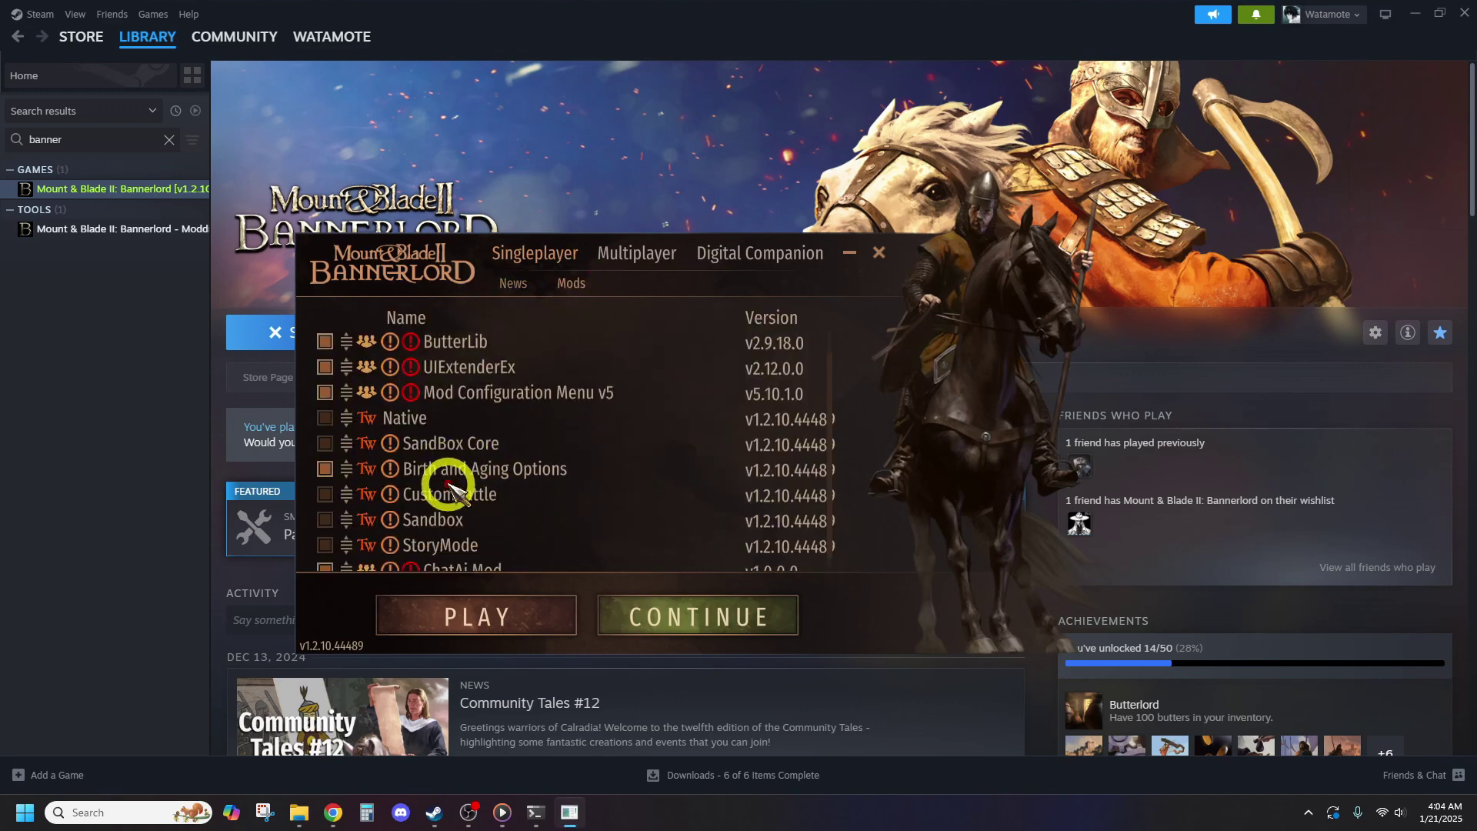
pyautogui.click(473, 613)
pyautogui.click(766, 615)
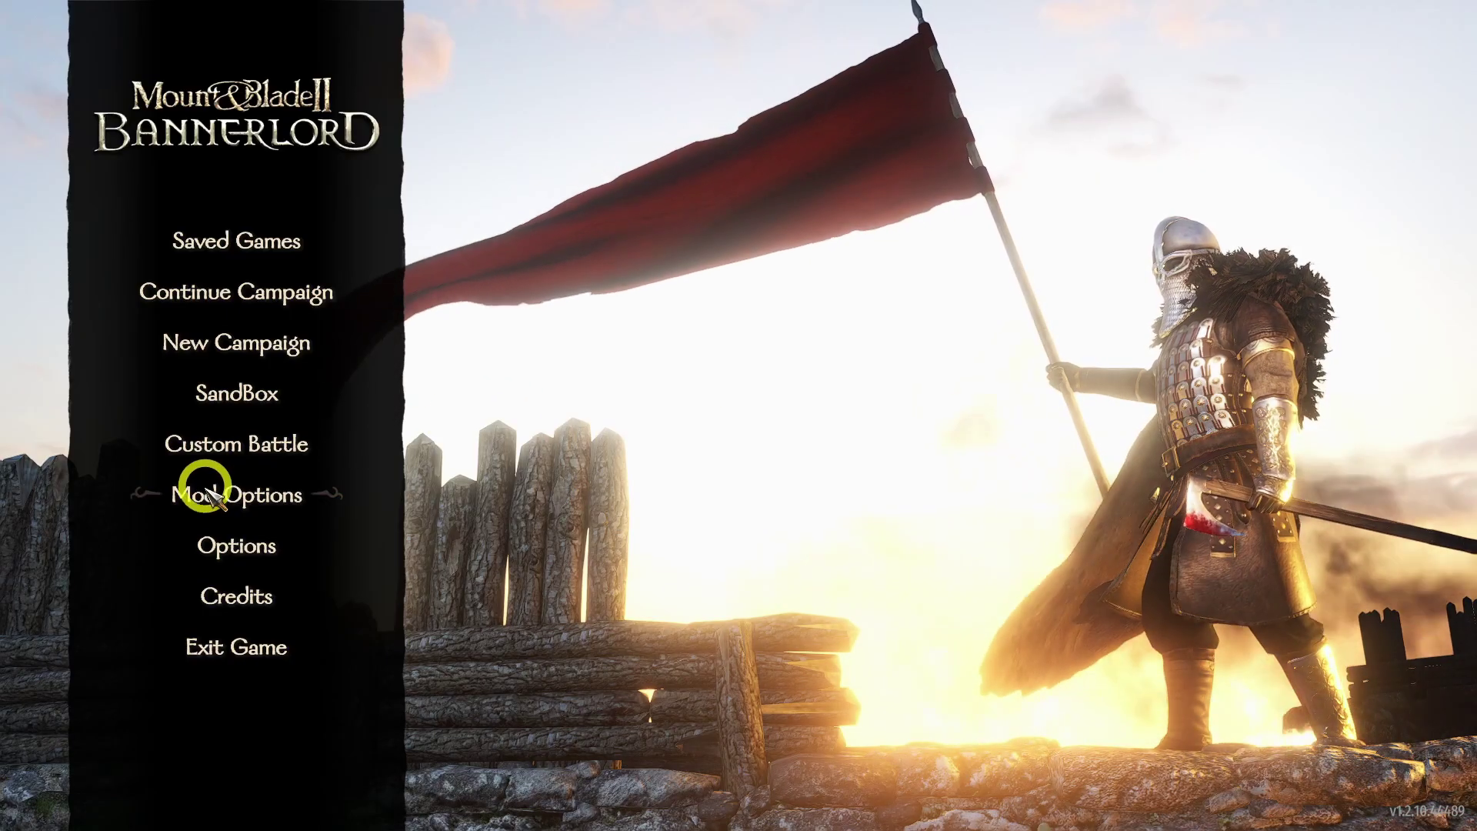
# Set the ChatAi Settings AI Backend to KoboldCpp and save the mod options.
pyautogui.click(204, 491)
pyautogui.click(207, 337)
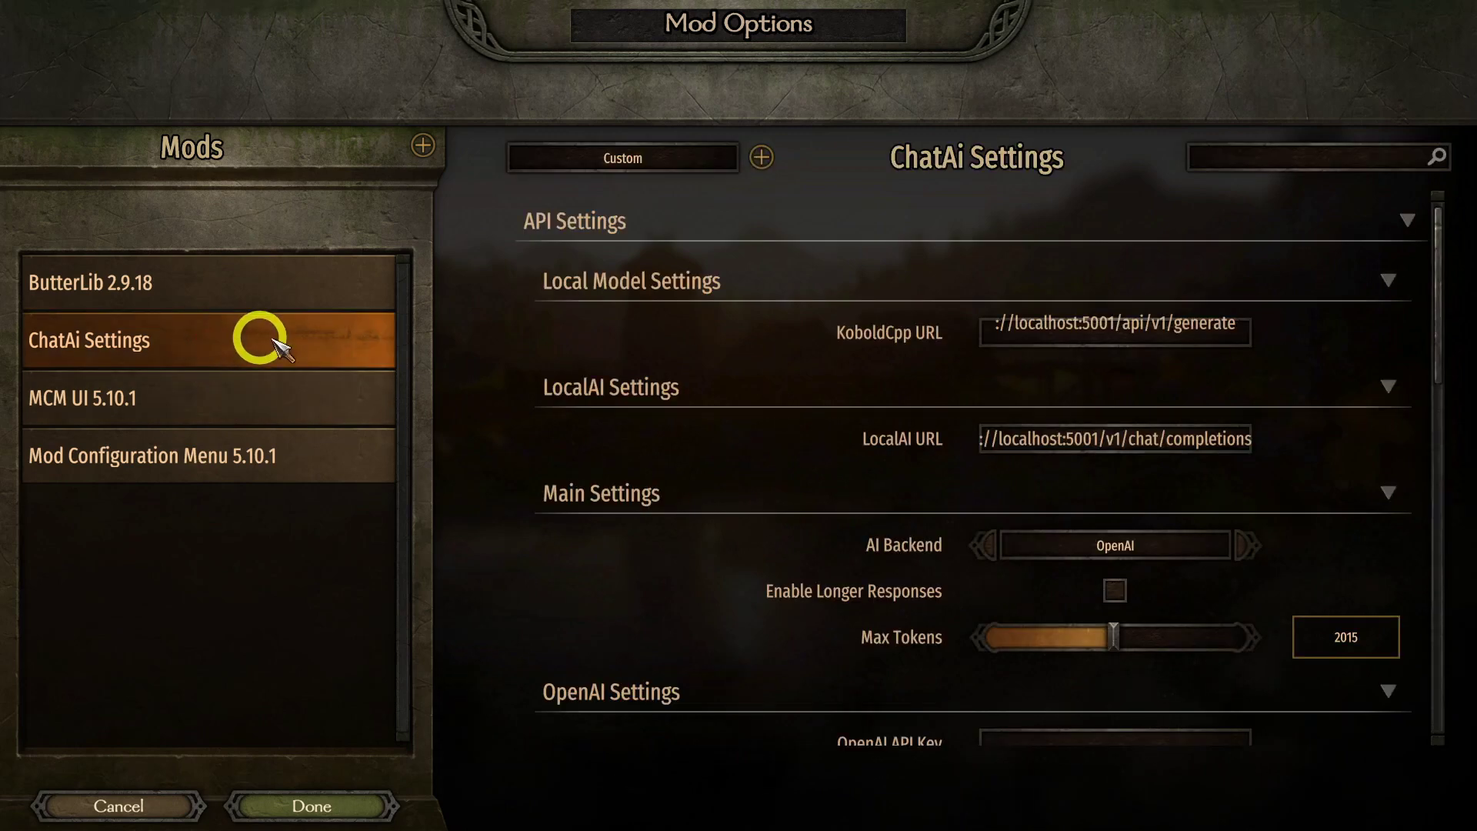
pyautogui.scroll(-1, 1126, 462)
pyautogui.click(1120, 411)
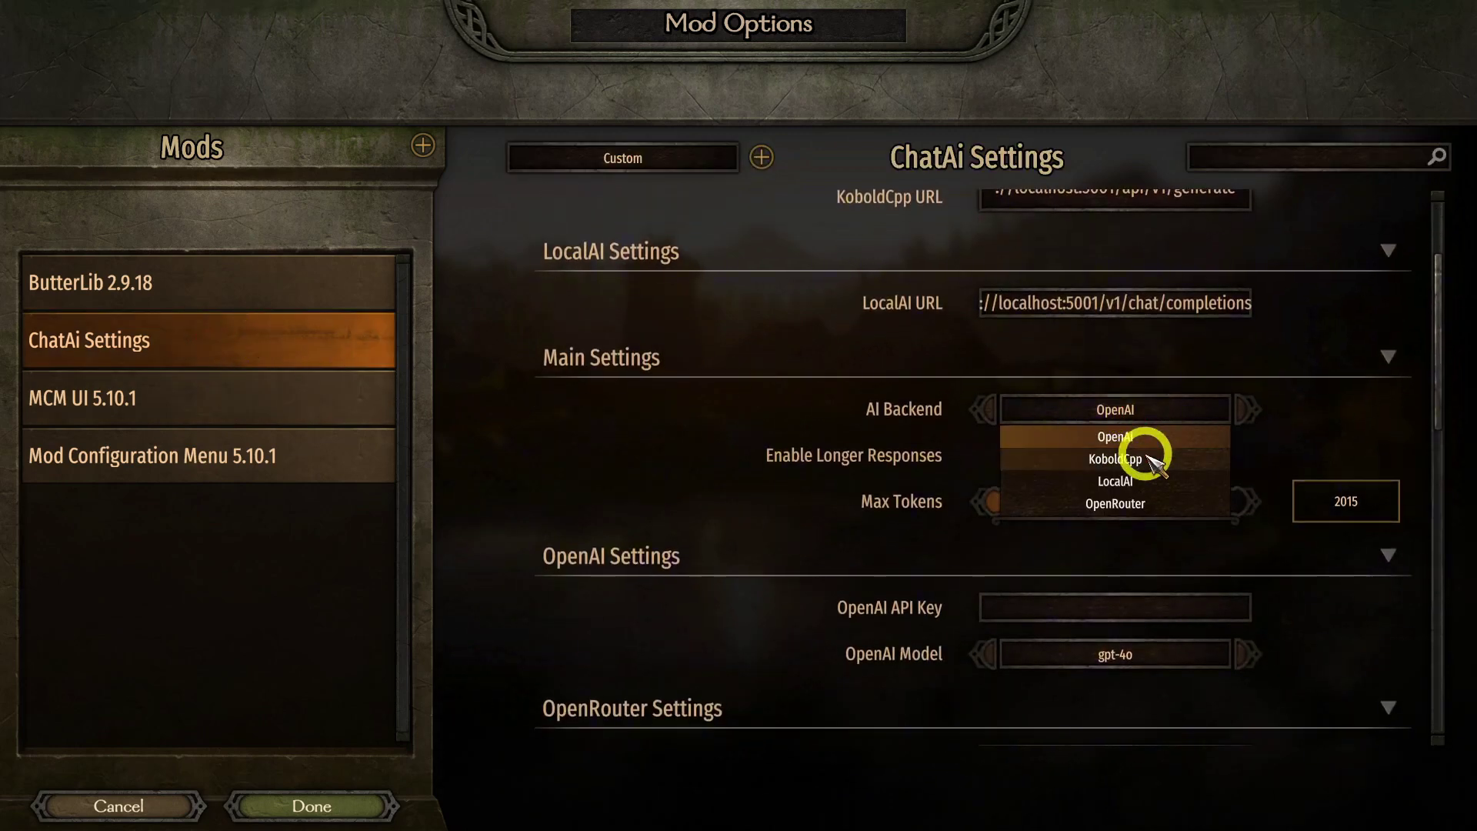
pyautogui.click(1151, 461)
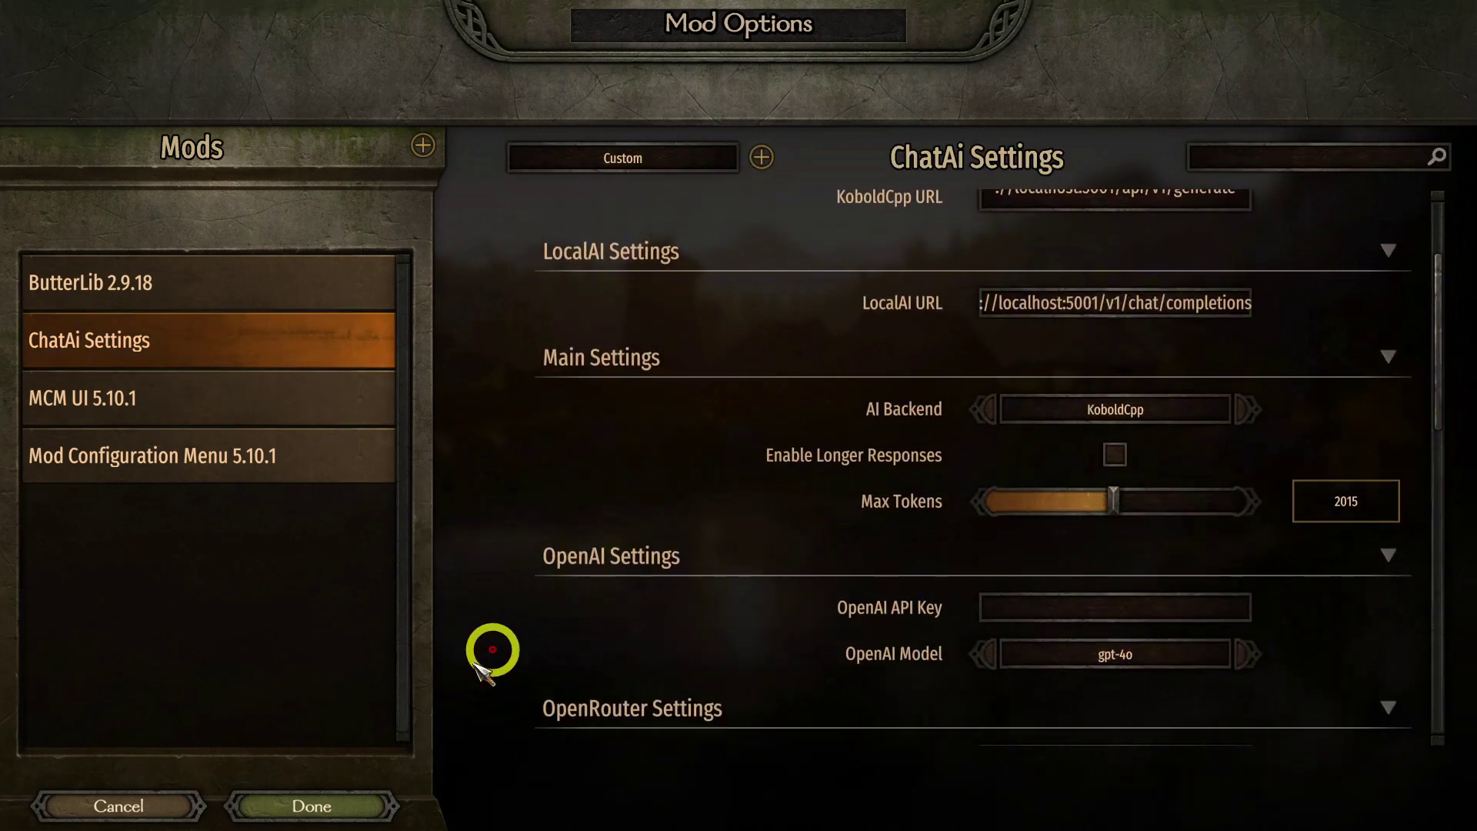
pyautogui.click(317, 803)
# Load the MOD TEST campaign and go to Sorgard of the Forest People's party.
pyautogui.click(298, 240)
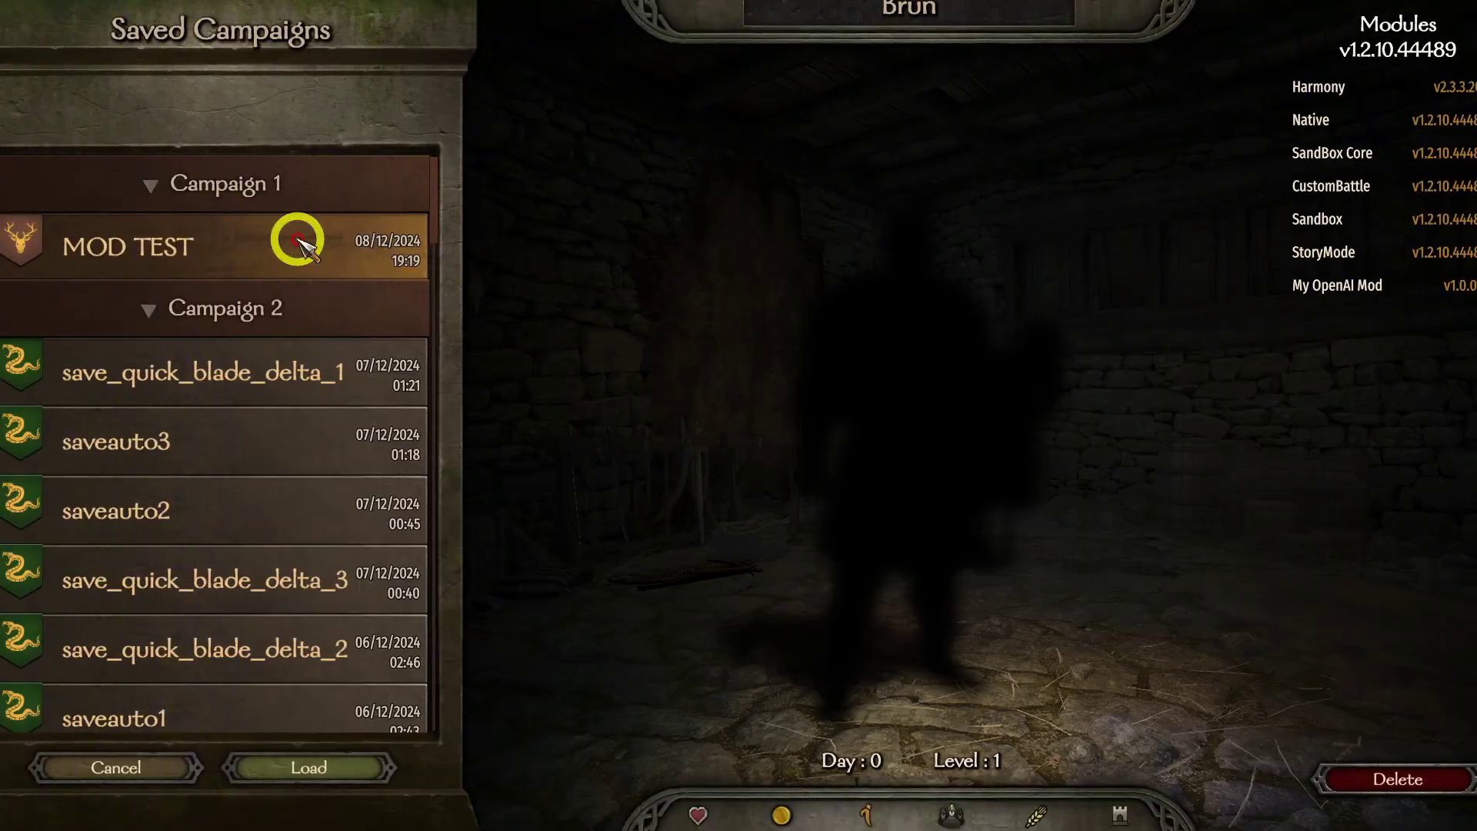
pyautogui.click(385, 773)
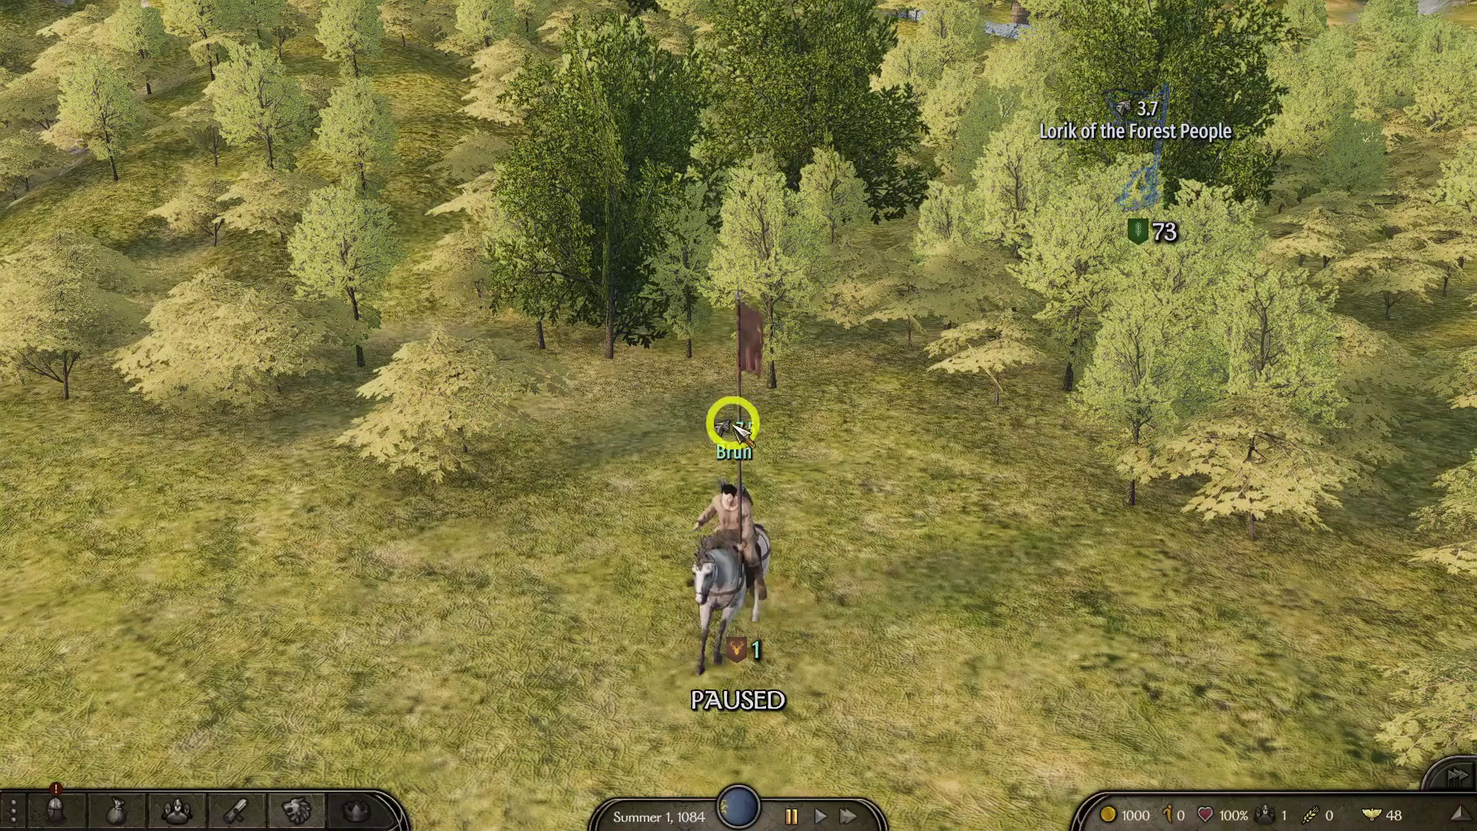
pyautogui.scroll(-5, 739, 415)
pyautogui.scroll(-5, 739, 438)
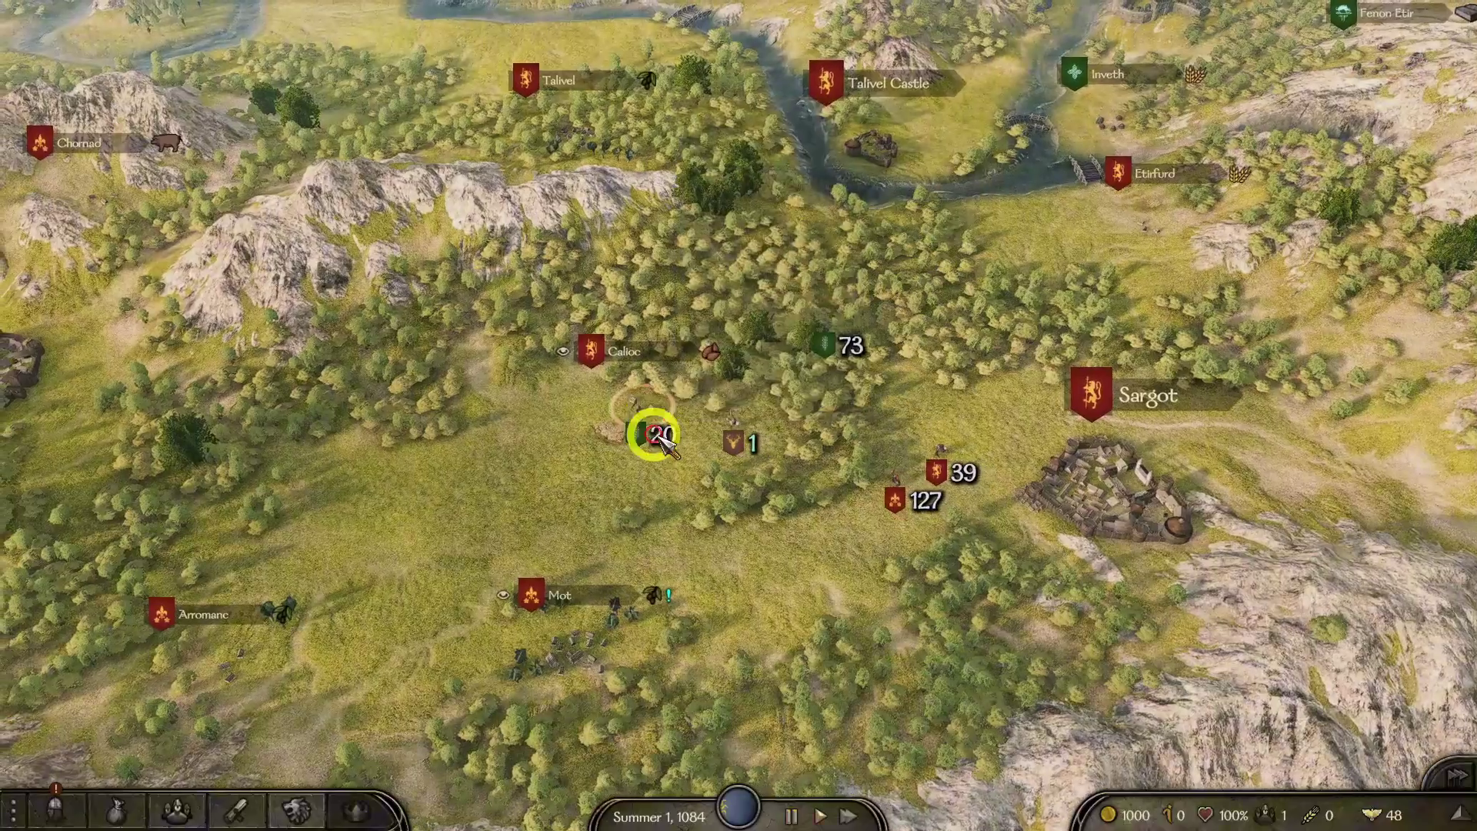
pyautogui.scroll(3, 654, 432)
pyautogui.click(646, 451)
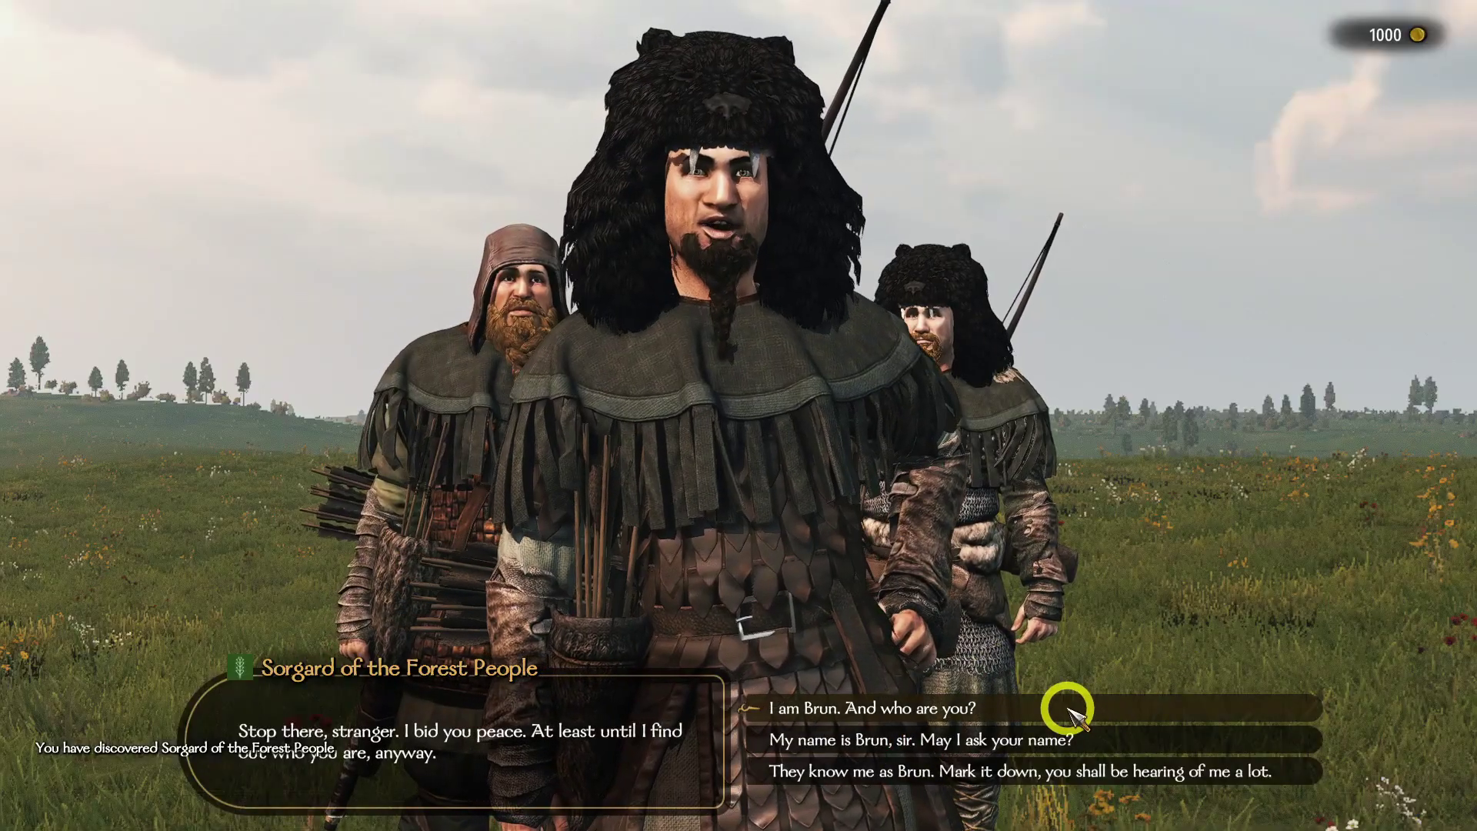
# Choose the free chat option with Sorgard and send him 'hello'.
pyautogui.click(1050, 704)
pyautogui.click(970, 681)
pyautogui.click(898, 691)
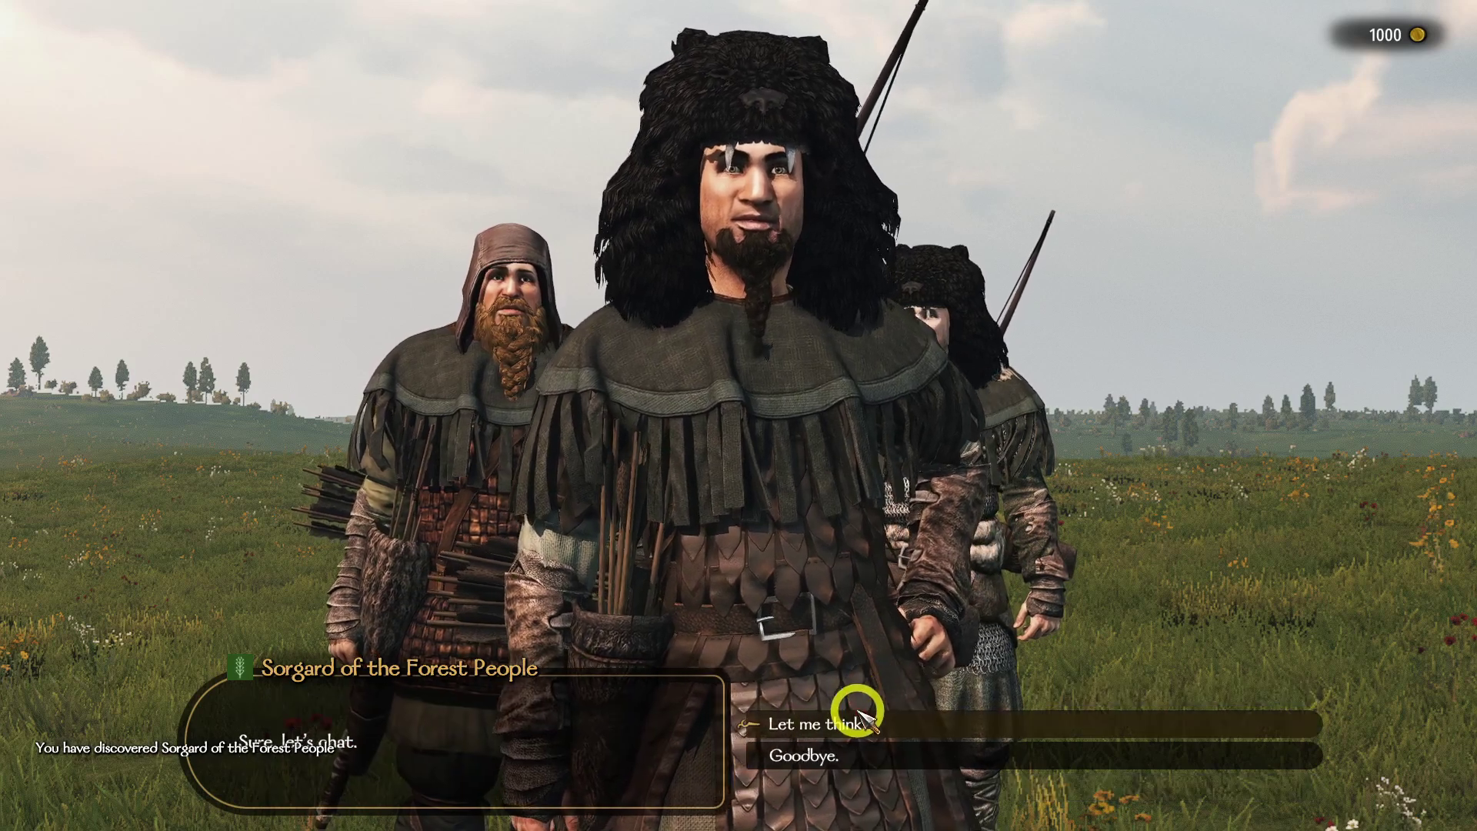
pyautogui.click(860, 718)
pyautogui.write('hello')
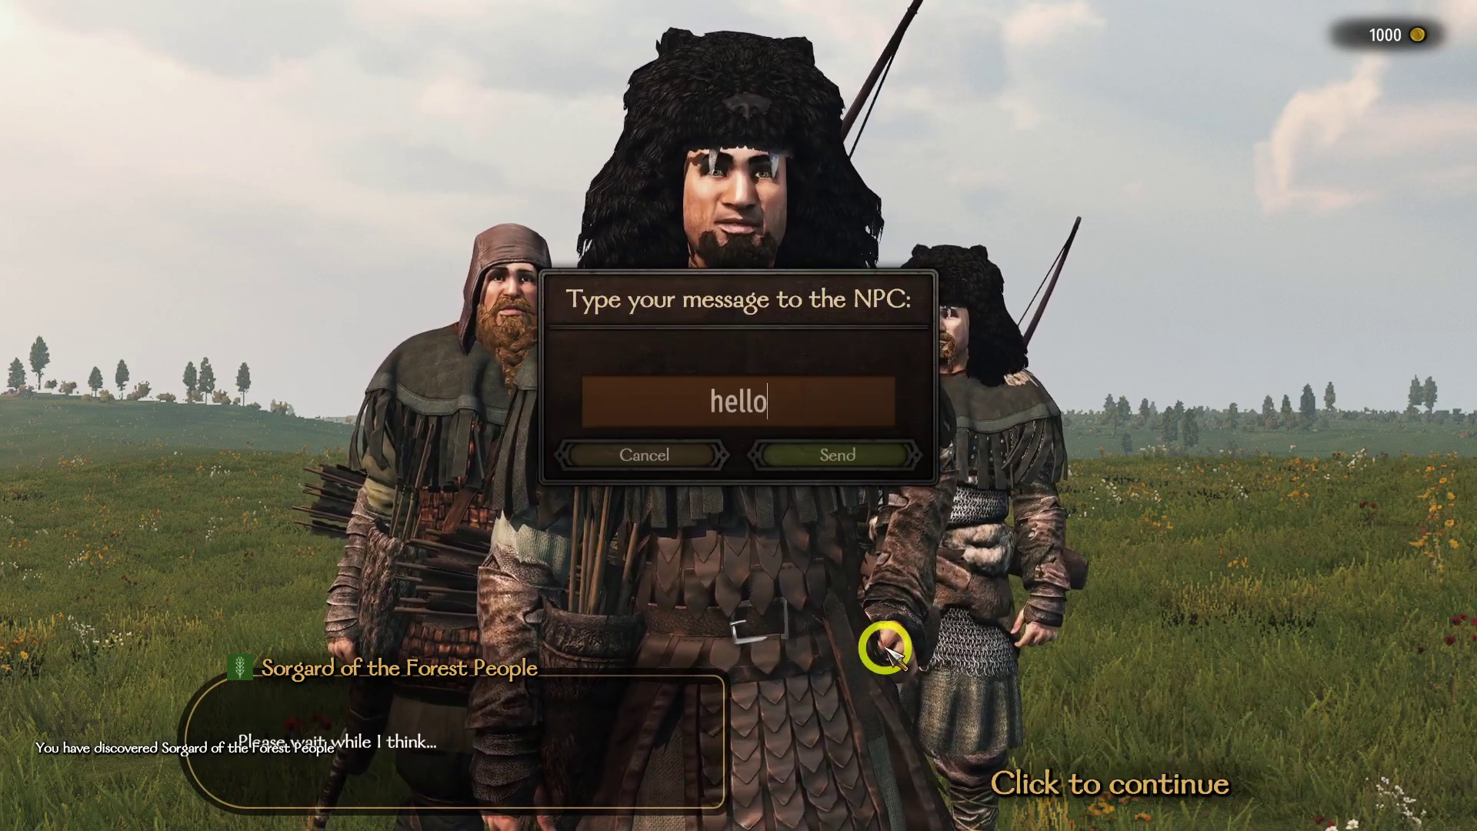
pyautogui.press('Return')
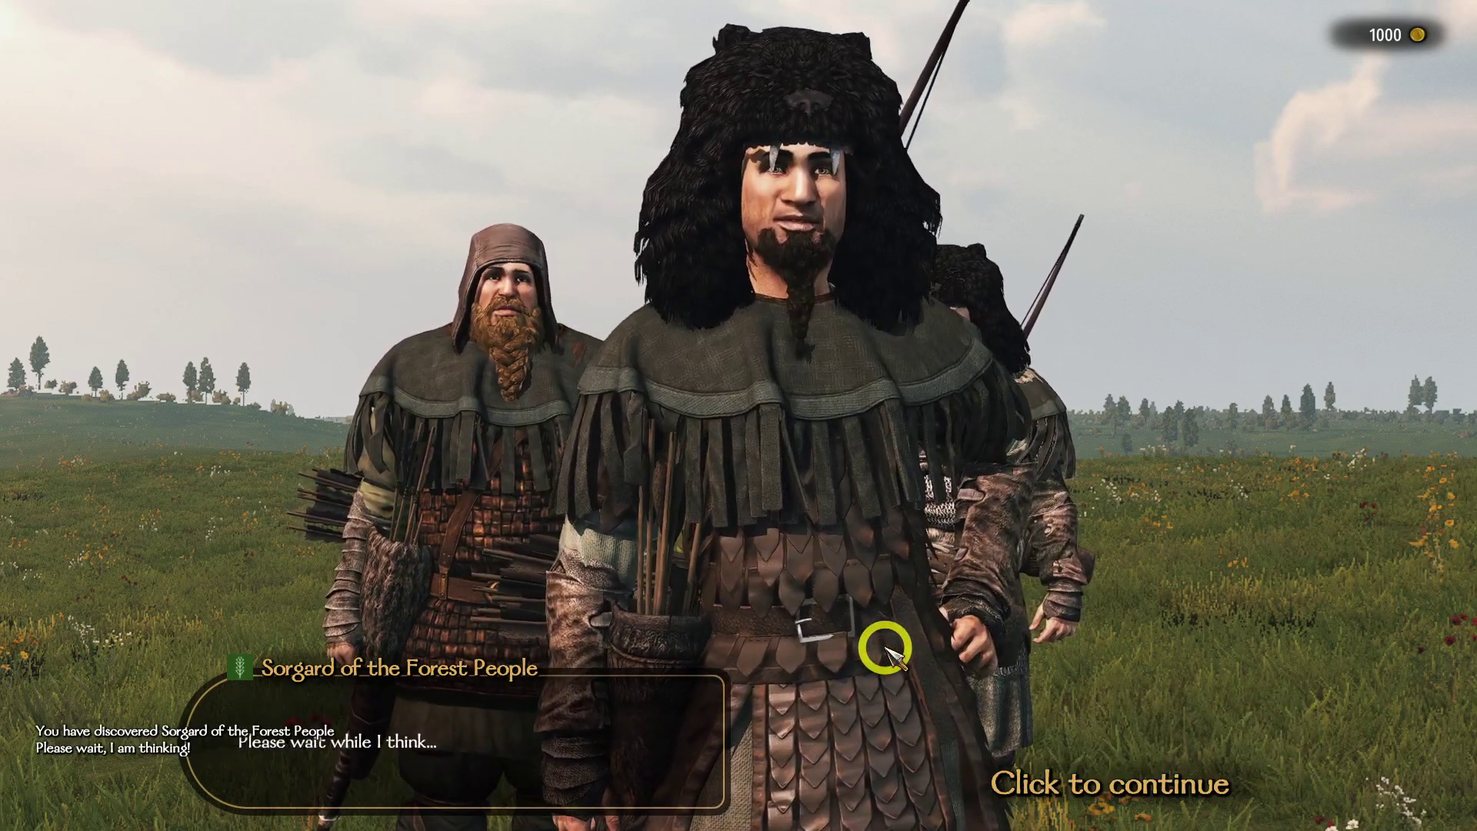